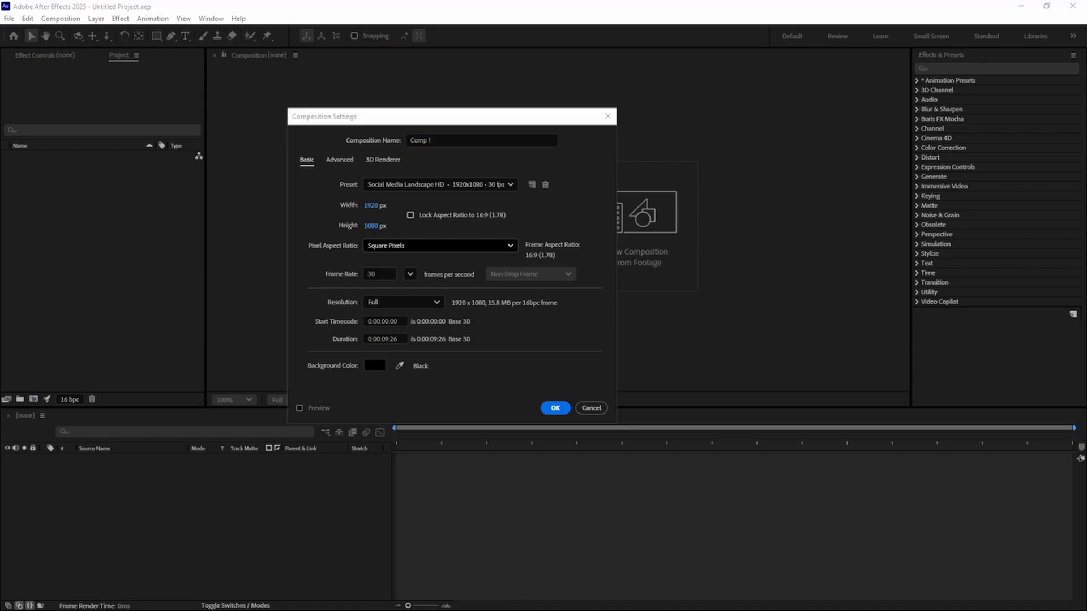
Check the new composition's width, height, preset and frame rate options
click(371, 206)
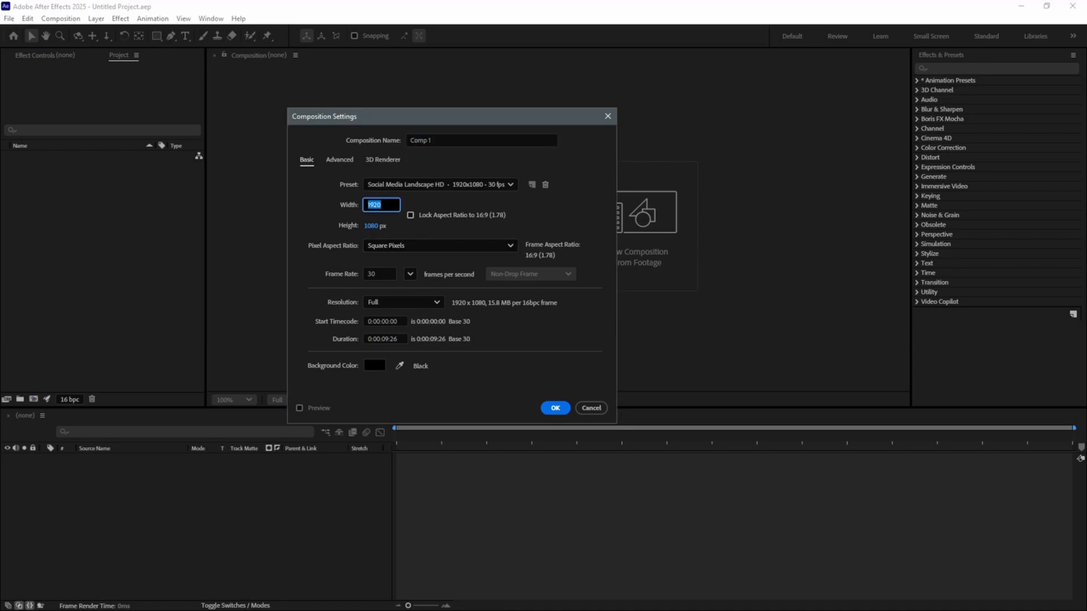
key(Tab)
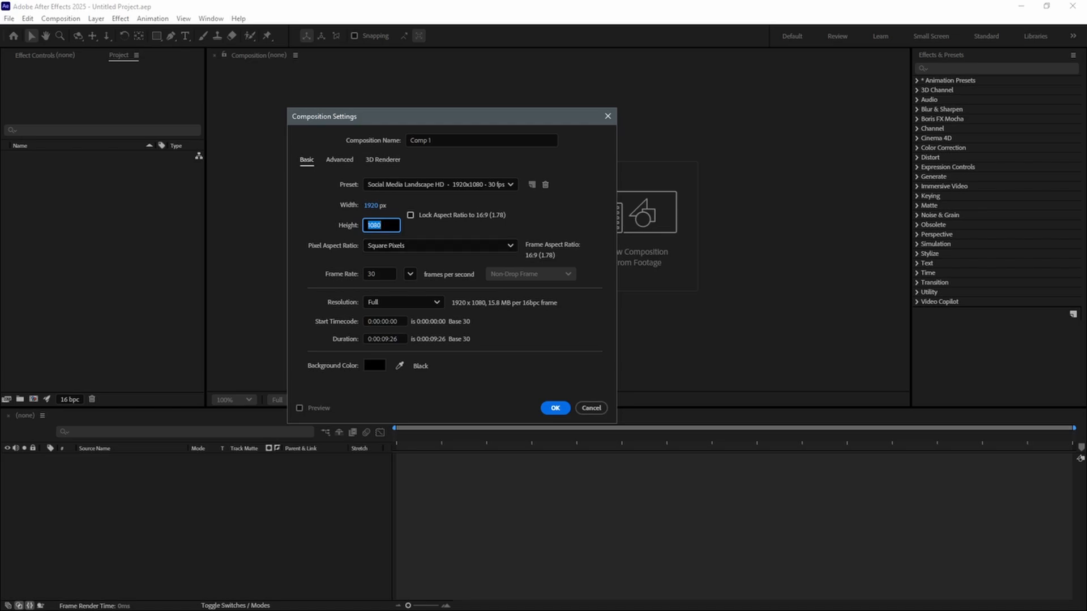
key(Return)
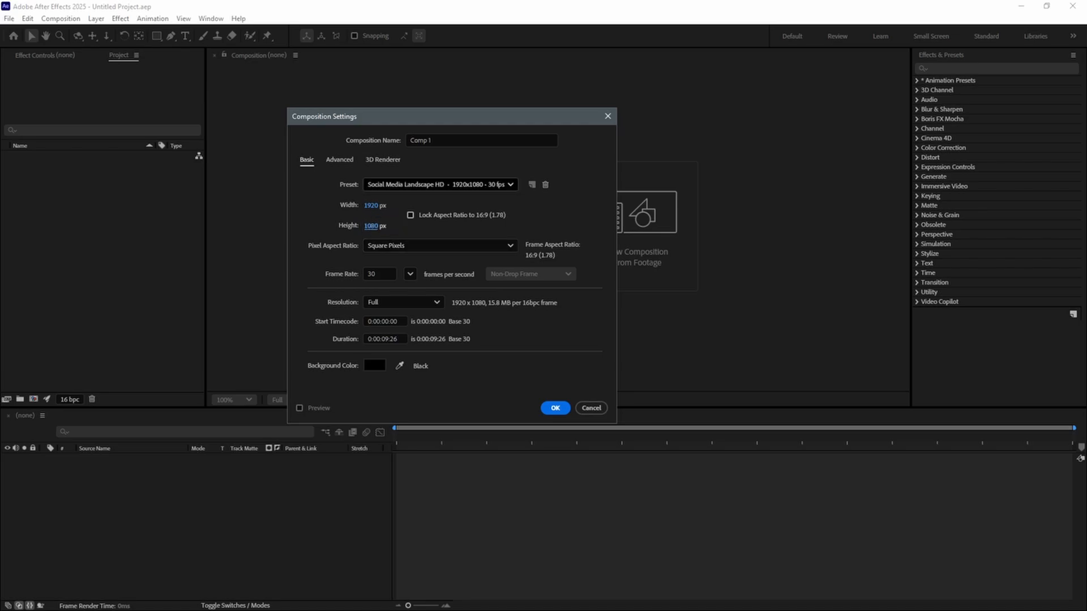
click(439, 184)
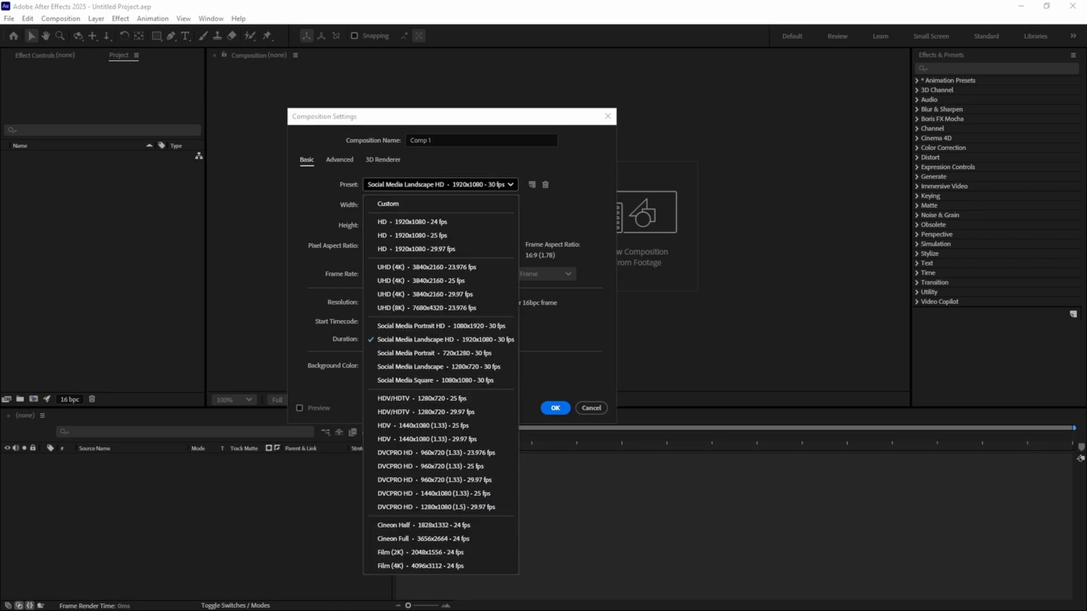
click(439, 185)
click(410, 274)
click(410, 274)
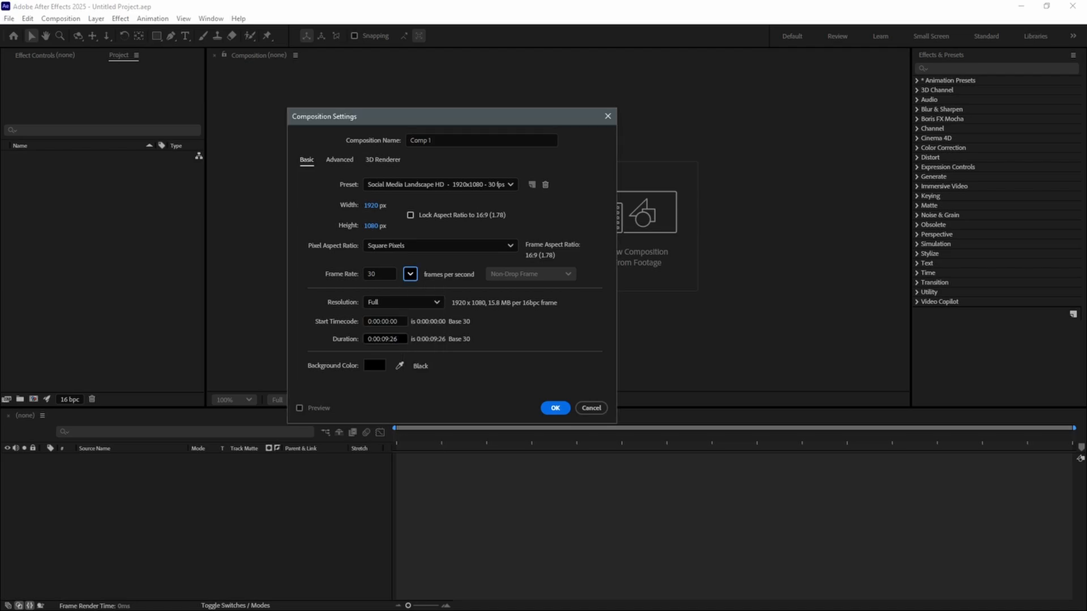
Set the composition's duration to 0:00:01:10, keep the background color black (000000), and create the composition
click(385, 339)
text(110)
key(Return)
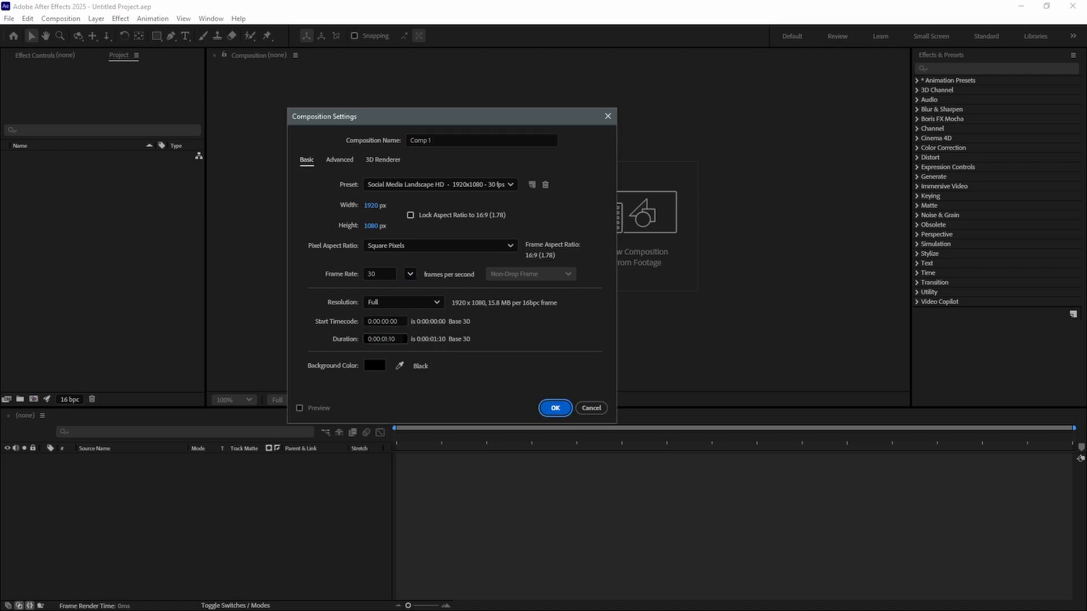
click(374, 365)
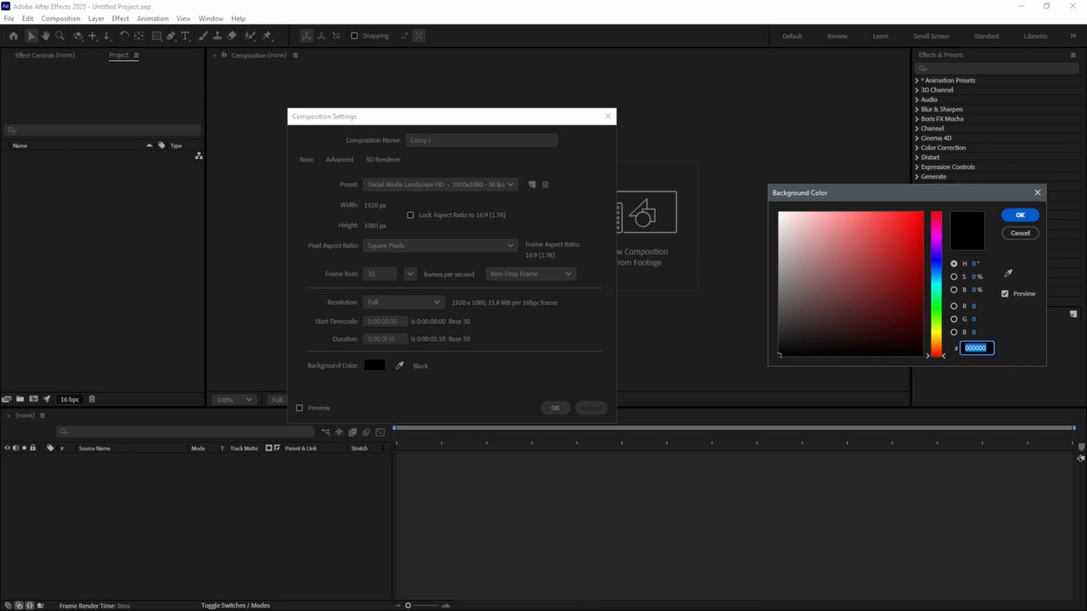
key(Return)
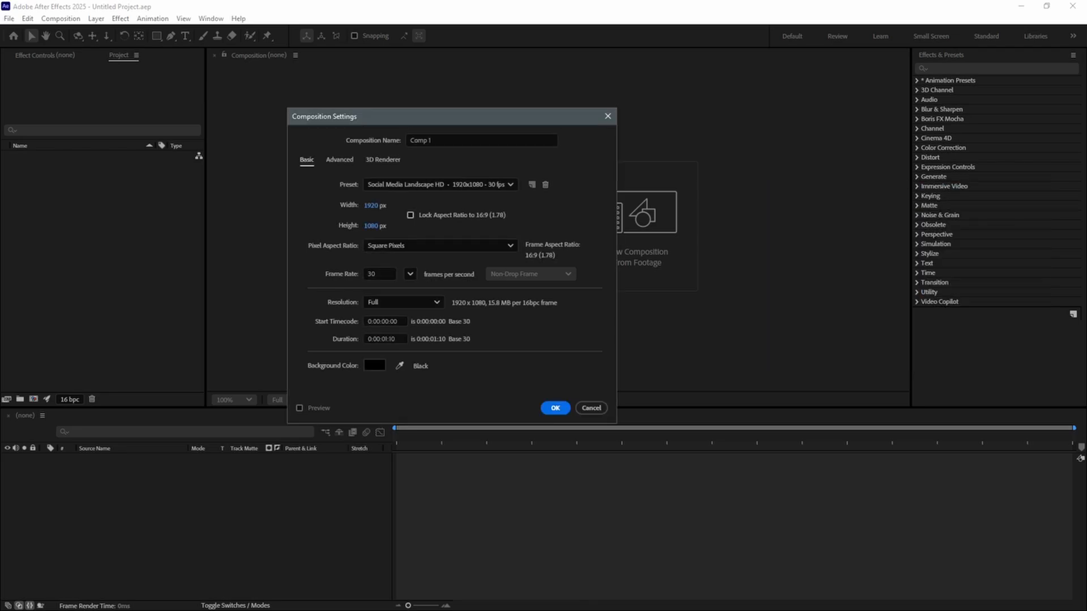
key(Return)
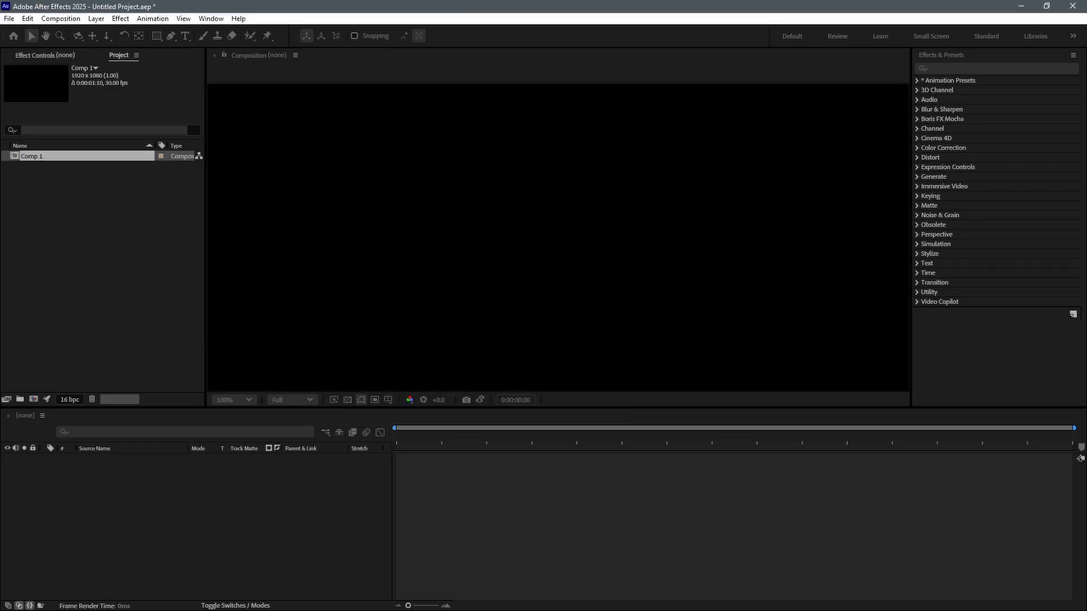
Add a horizontal text layer reading "GLOW" to the composition
scroll(559, 238, down, 1)
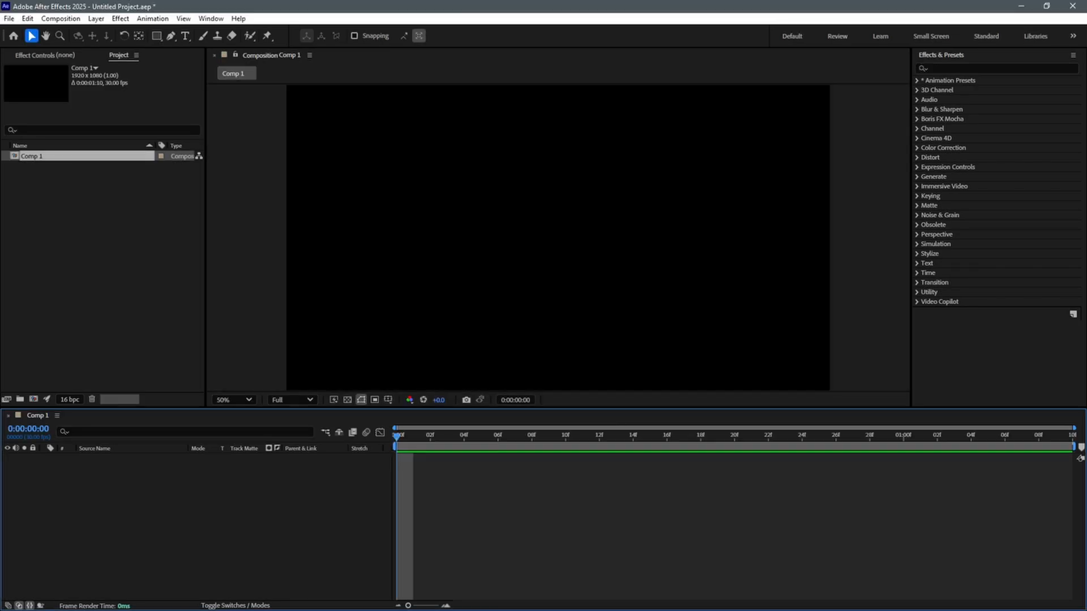
key(comma)
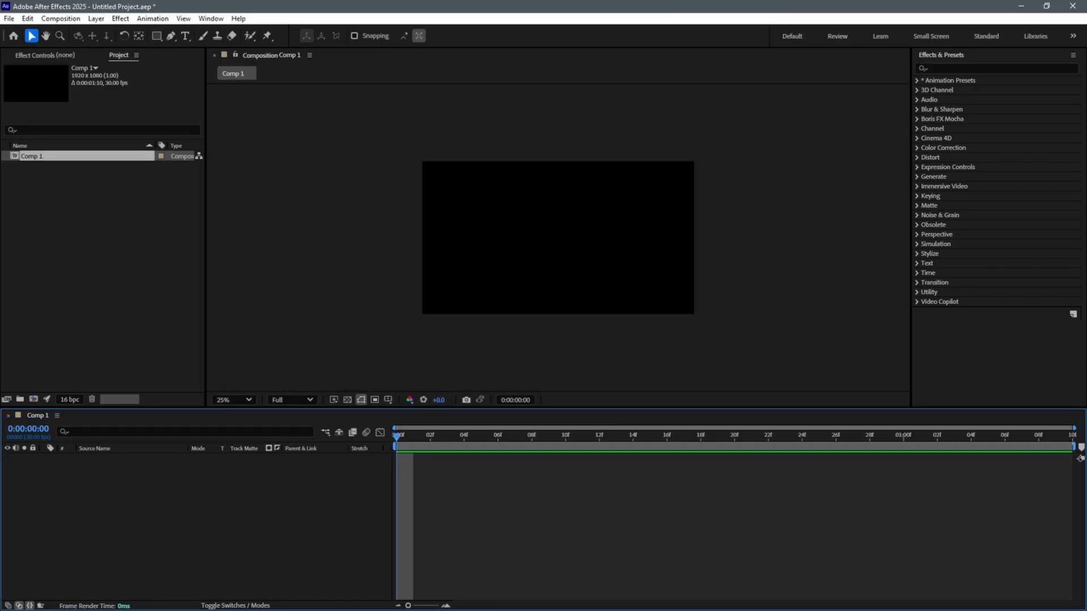
click(558, 238)
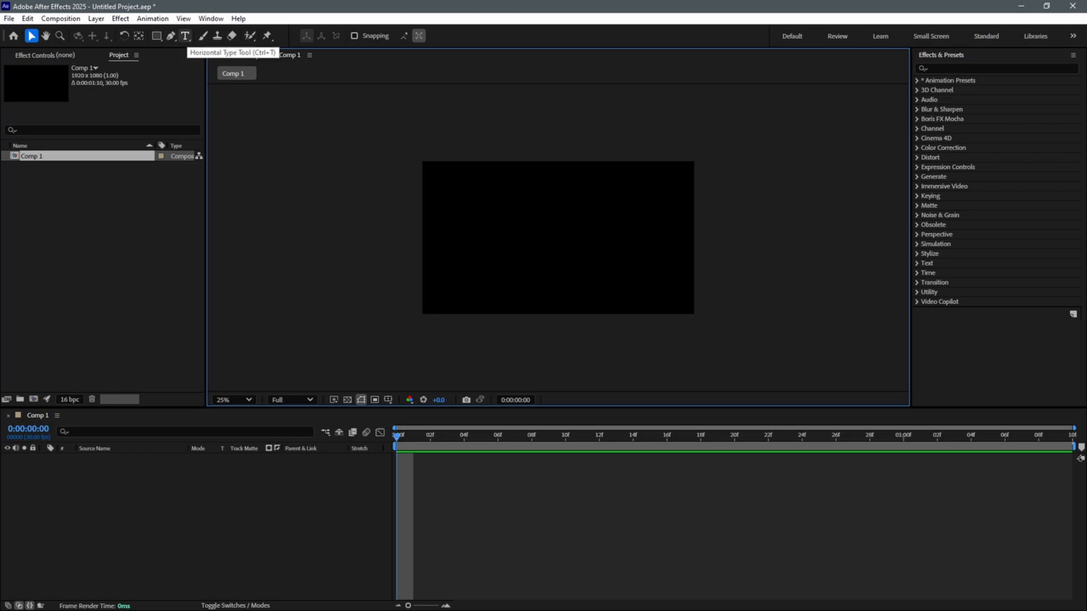
key(ctrl+t)
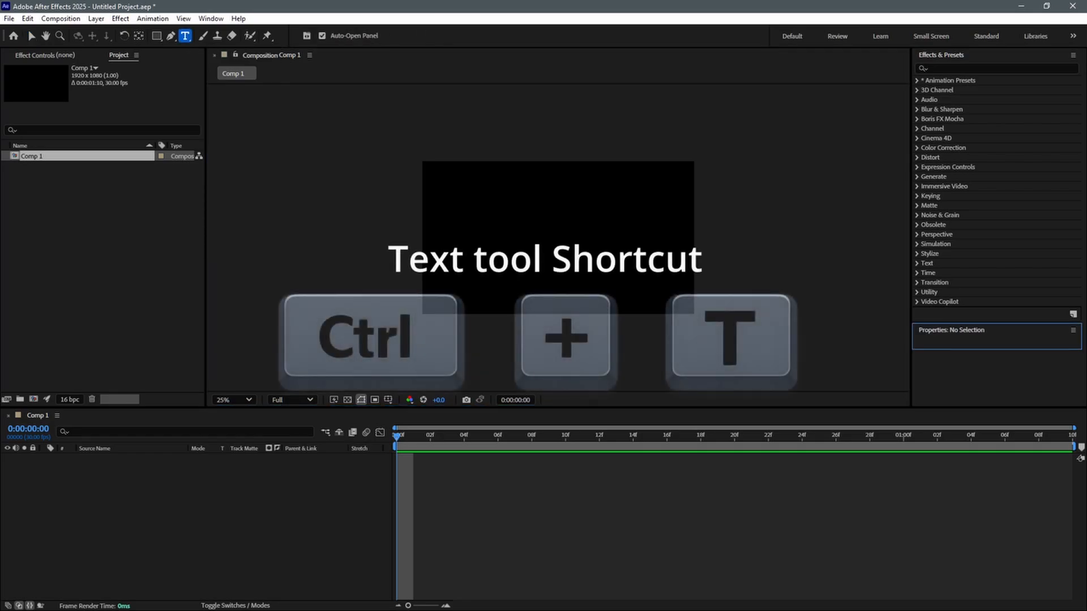
click(508, 231)
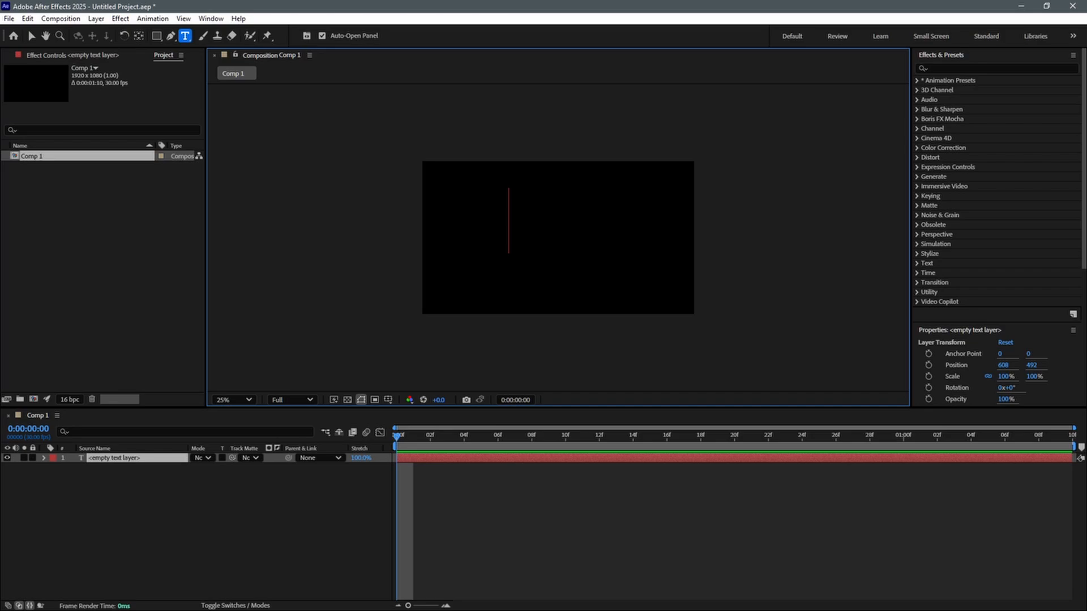
scroll(558, 237, up, 2)
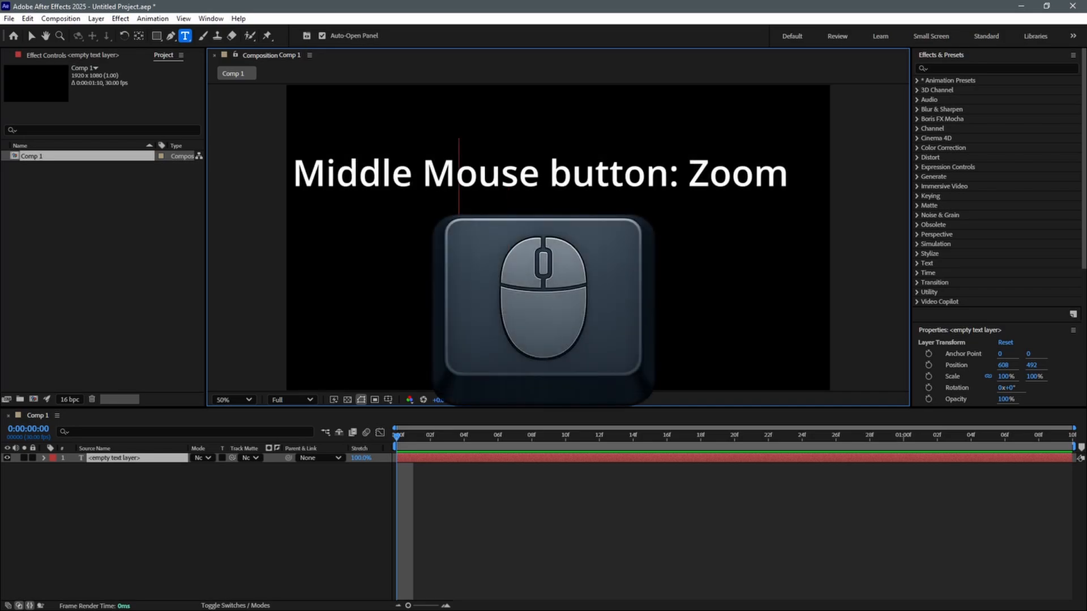
text(GLOW)
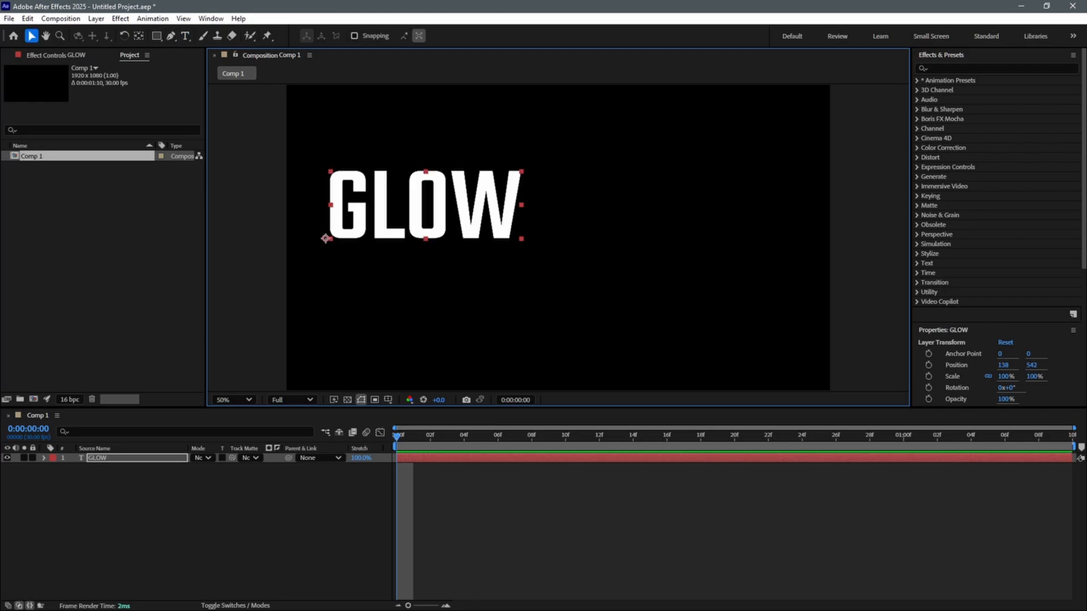
Align the GLOW text to the horizontal and vertical center of the composition
drag(424, 202, 481, 270)
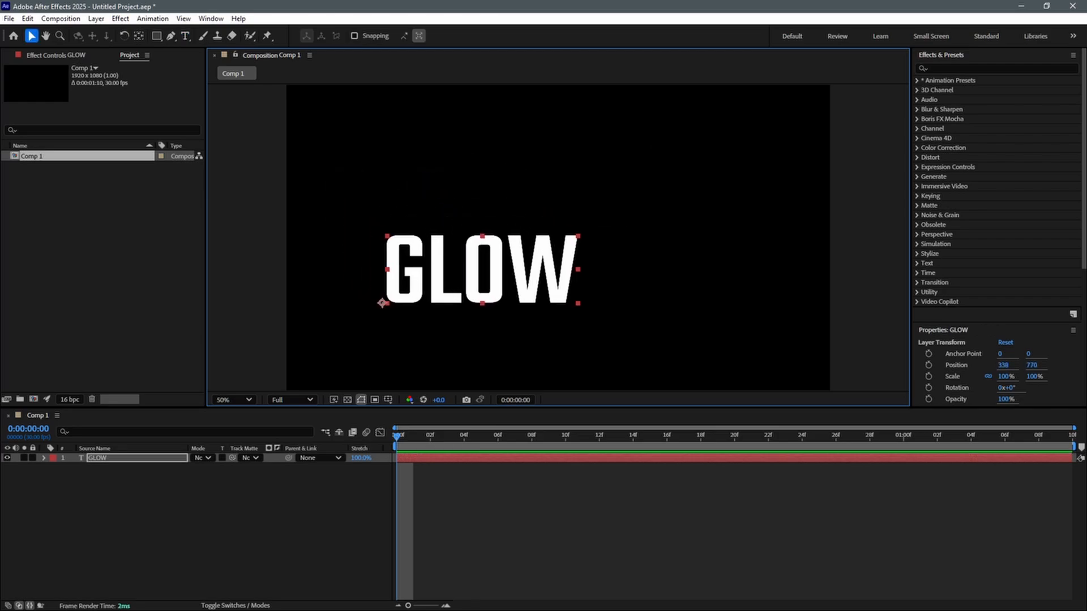
click(211, 18)
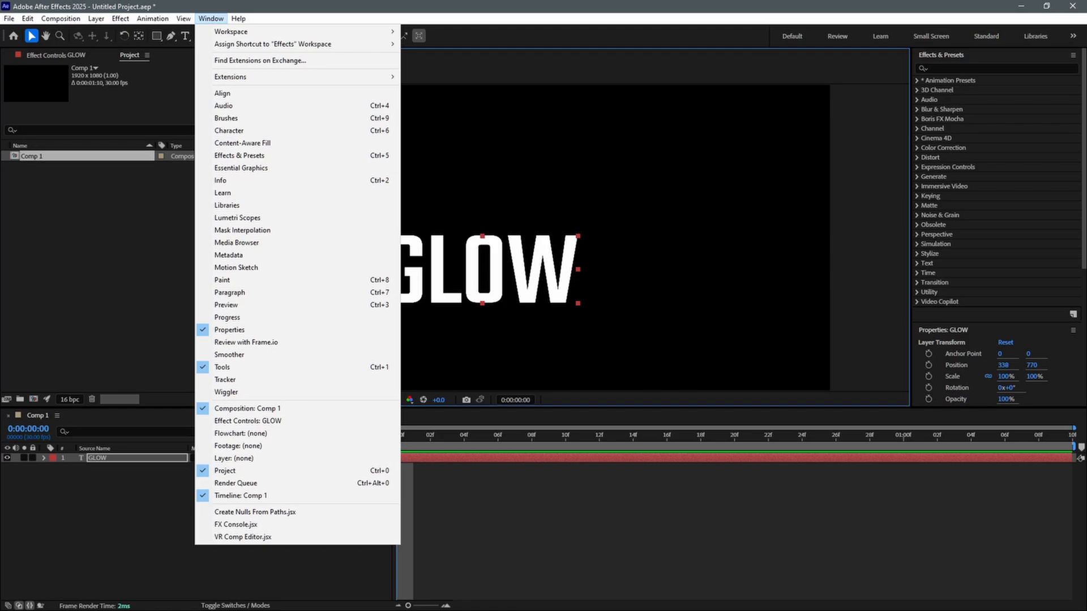
click(223, 93)
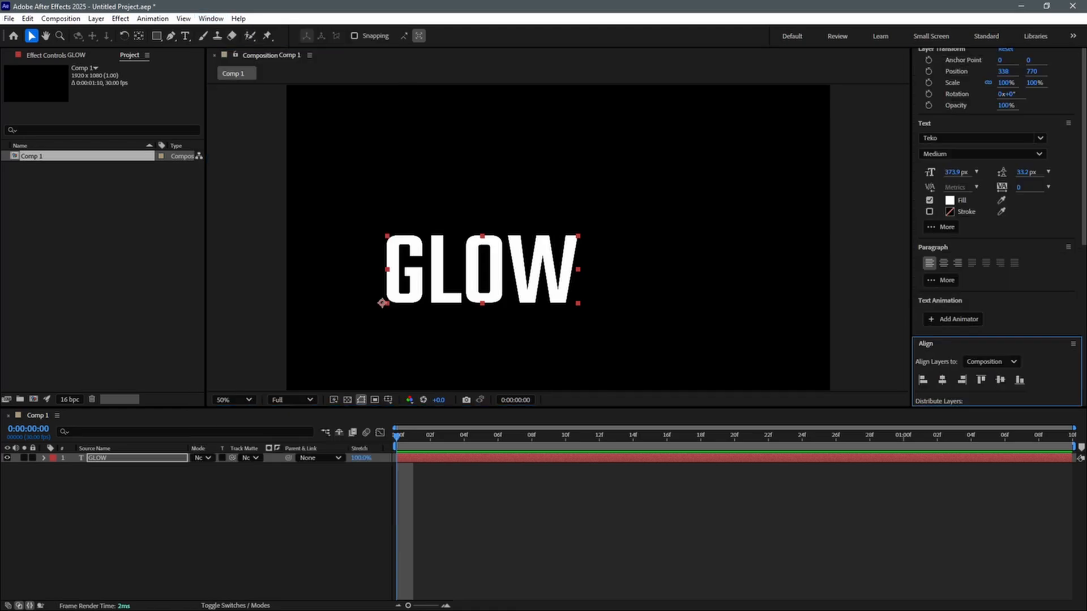
click(942, 380)
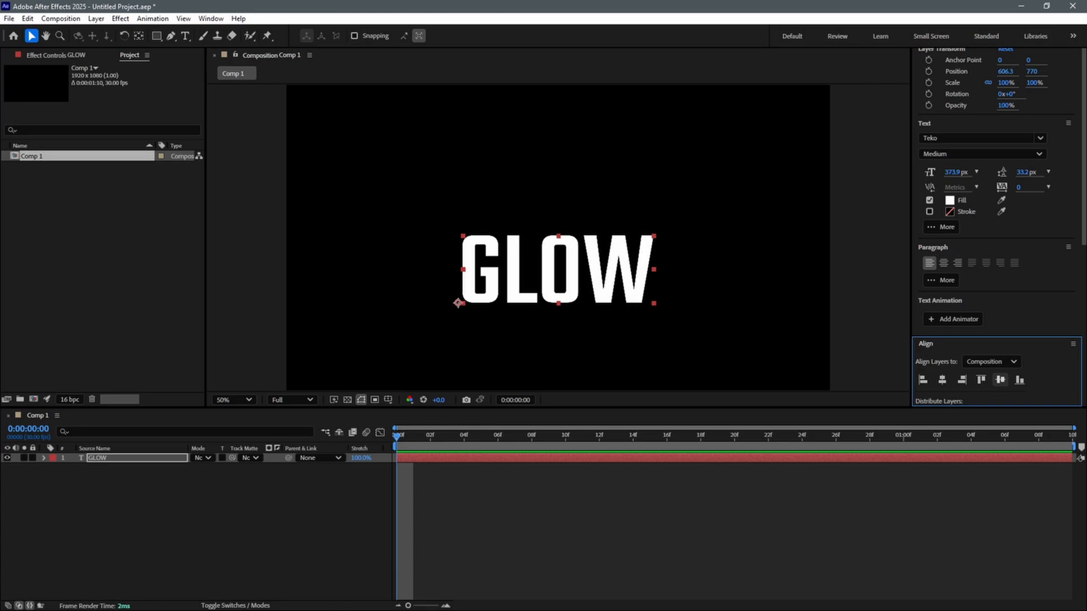
click(1000, 380)
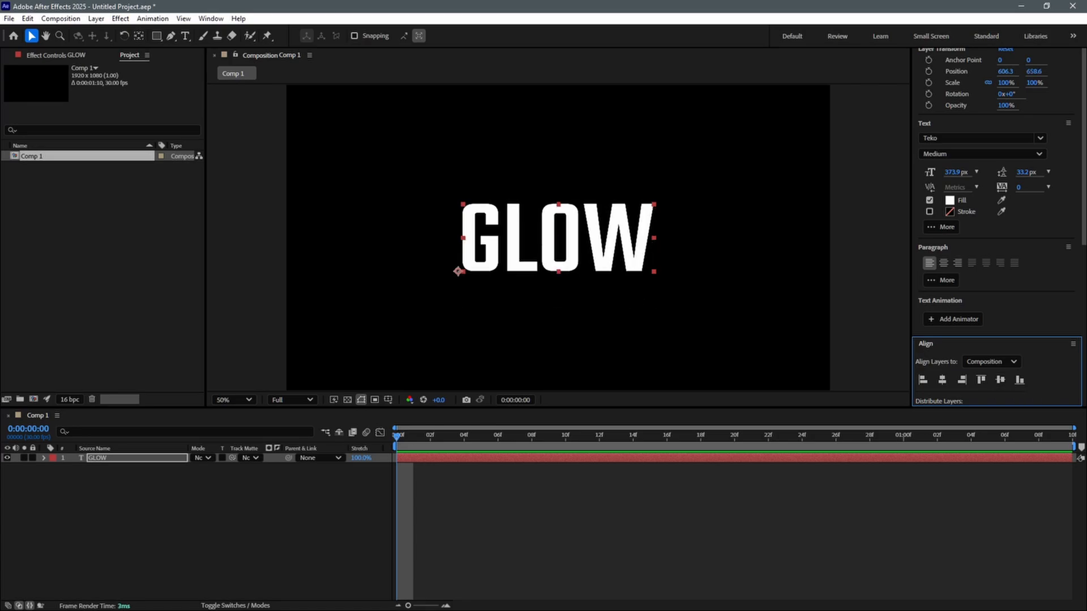
Try the Bold font style on the GLOW text and switch it back to Medium
double_click(558, 237)
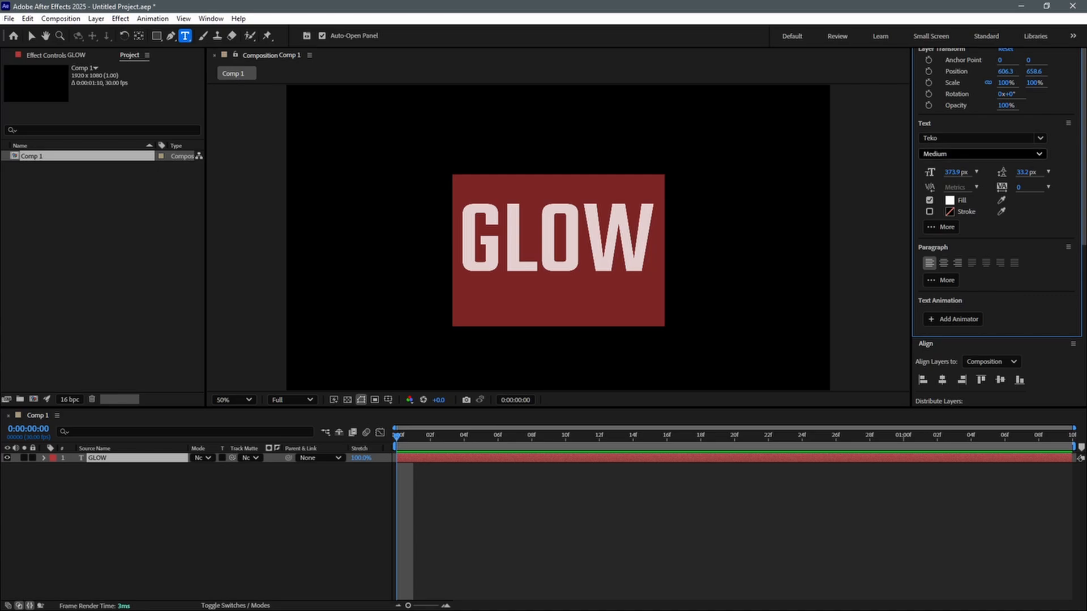
click(1013, 154)
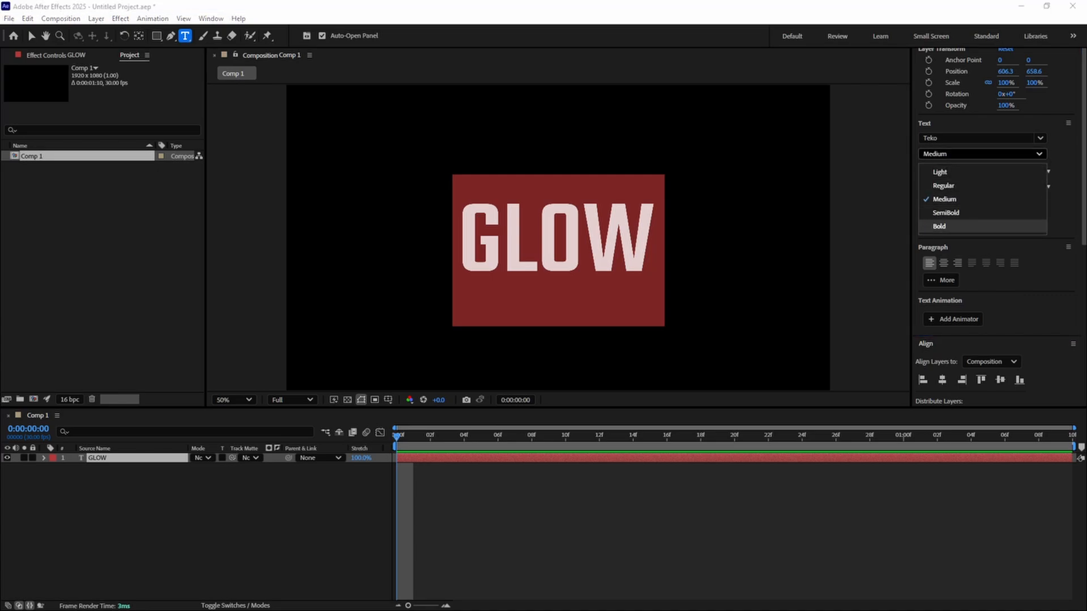
click(951, 226)
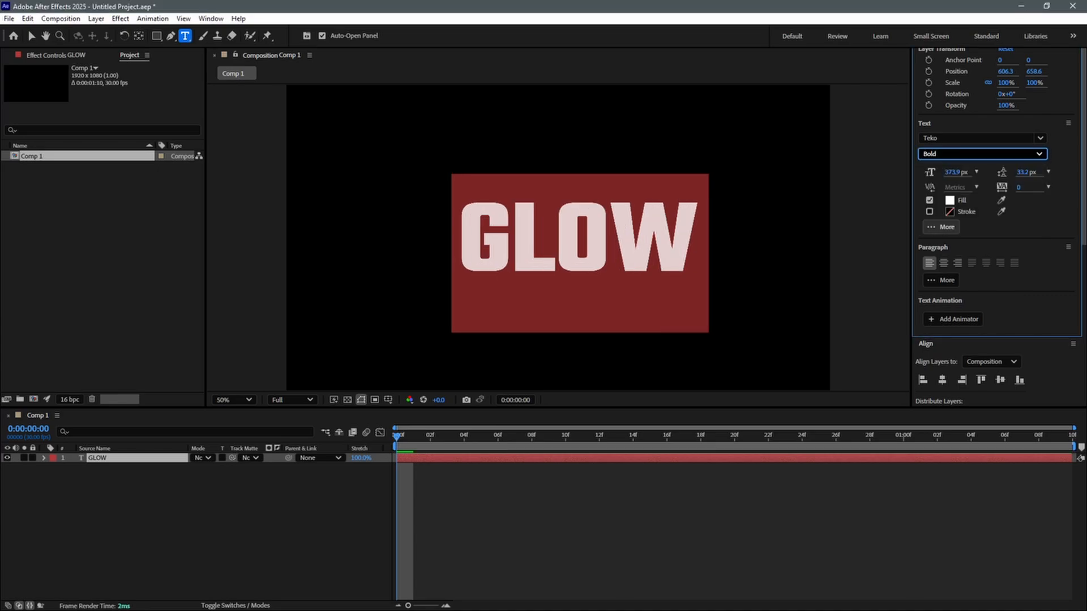
click(982, 154)
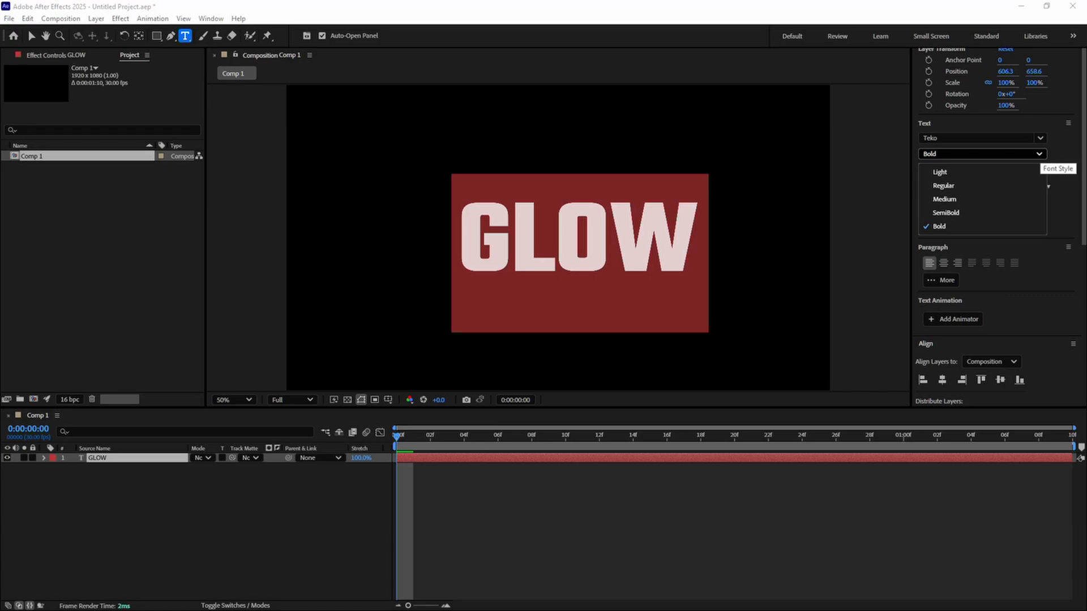
click(945, 200)
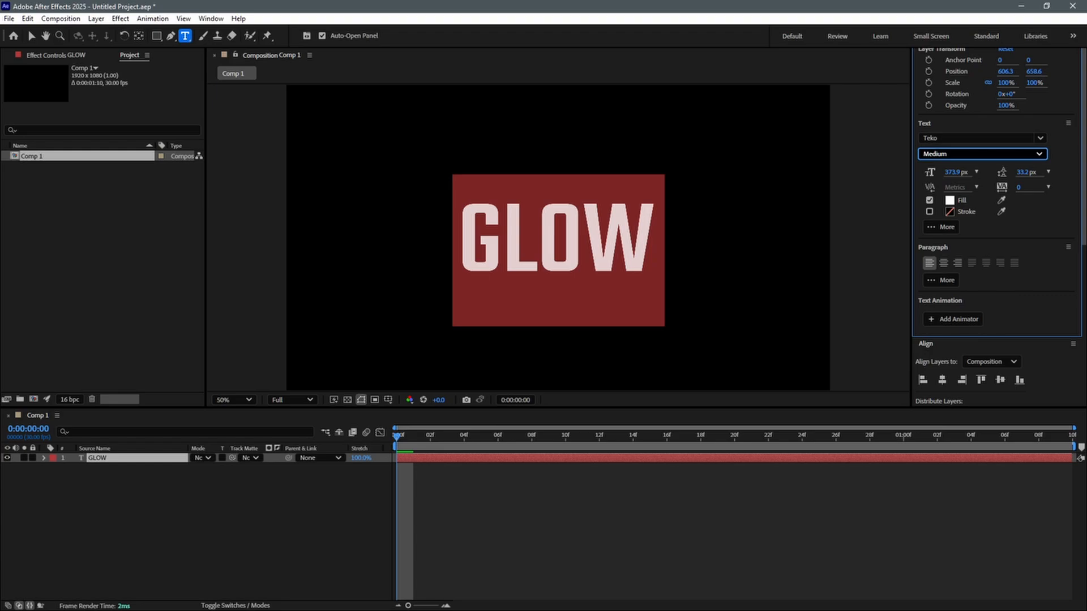
click(32, 35)
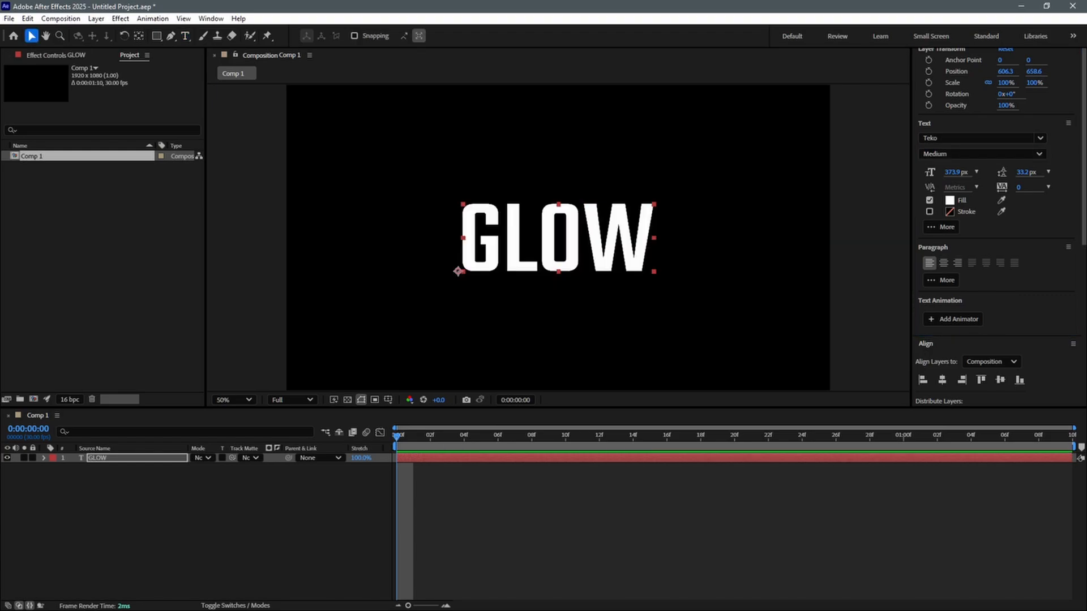
Create a new solid layer named "SOLID" with the color black (000000)
click(195, 524)
click(96, 18)
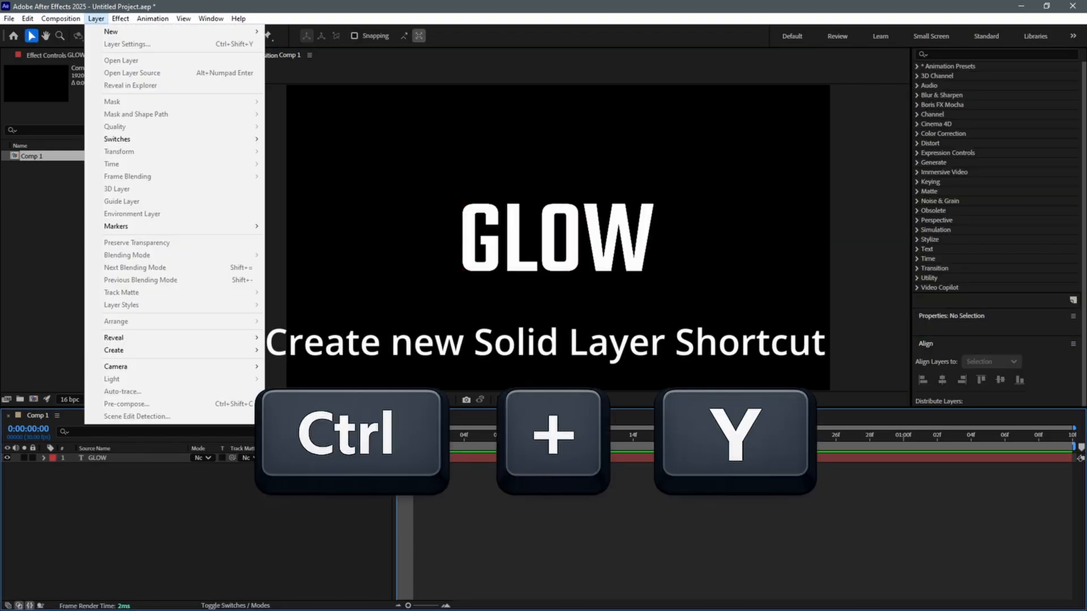
mouse_move(112, 32)
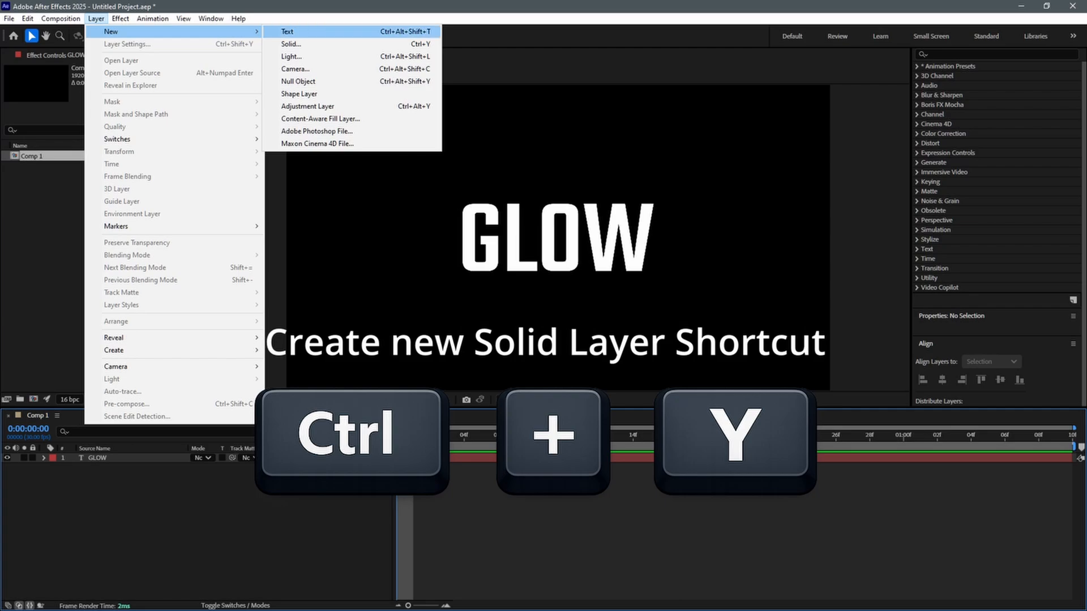
click(291, 43)
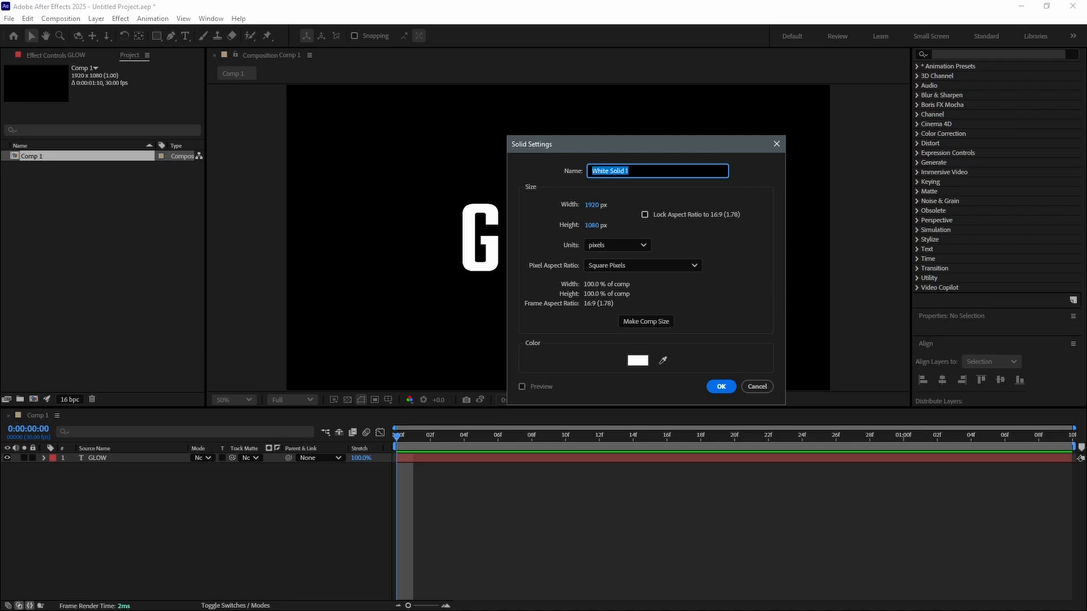
text(SOLID)
click(638, 360)
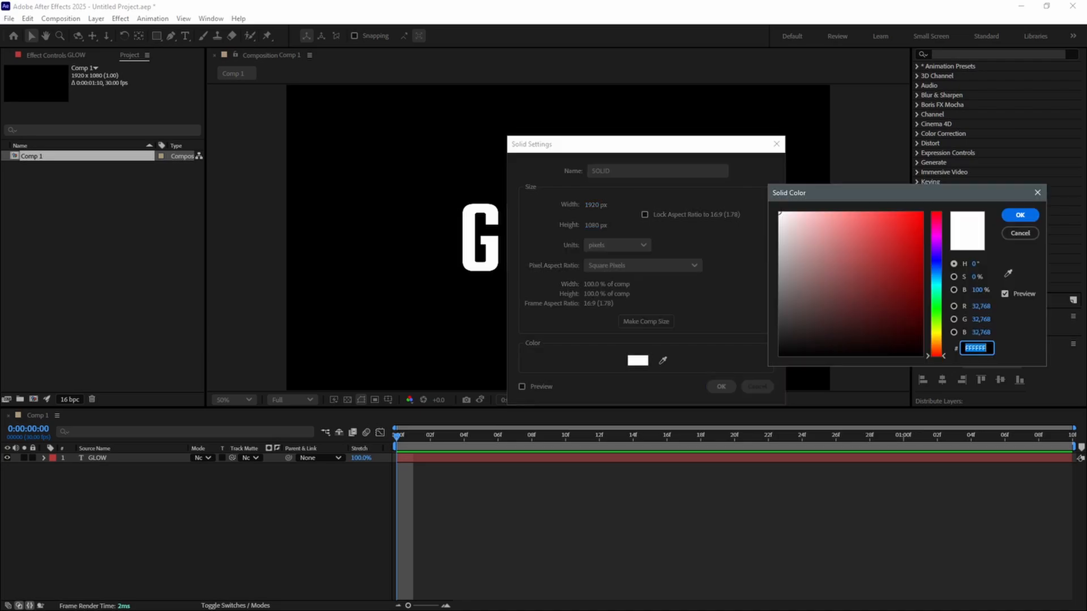
drag(789, 343, 778, 357)
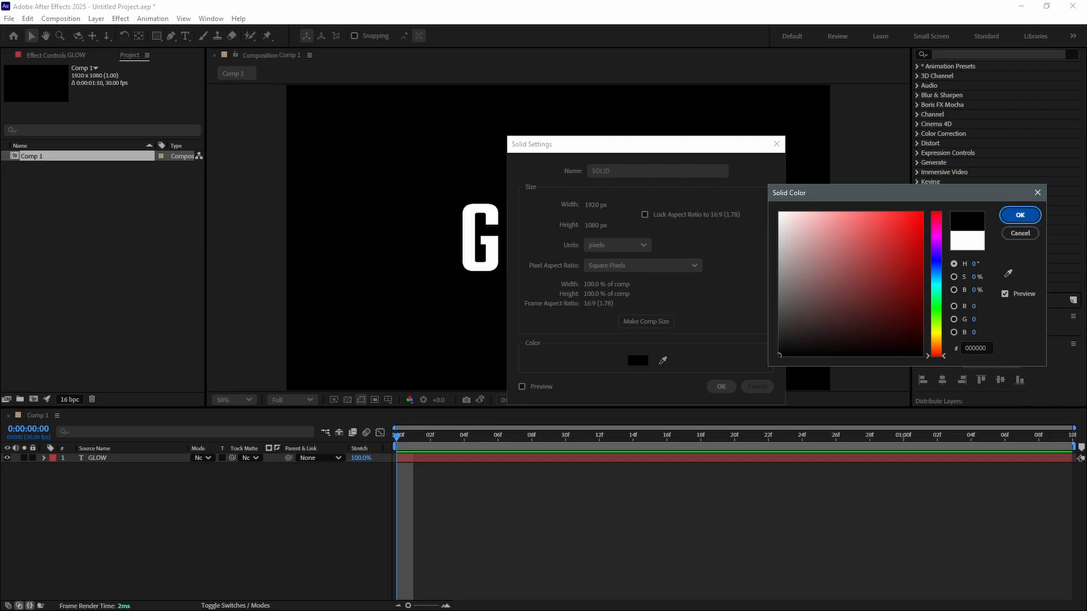
click(1020, 215)
click(722, 387)
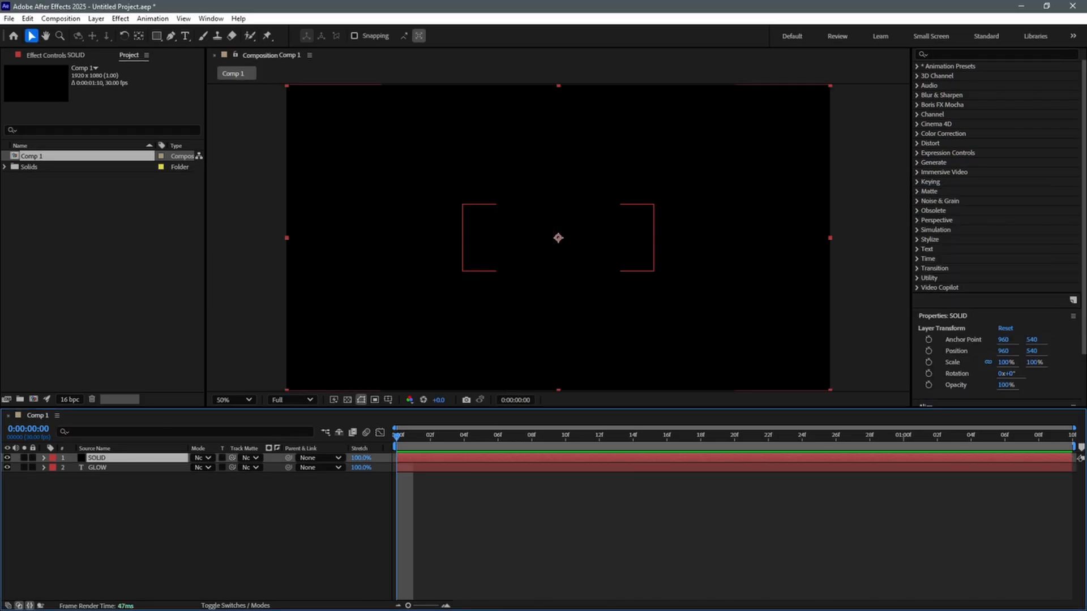
Move the SOLID layer beneath the GLOW text layer in the layer stack
click(97, 468)
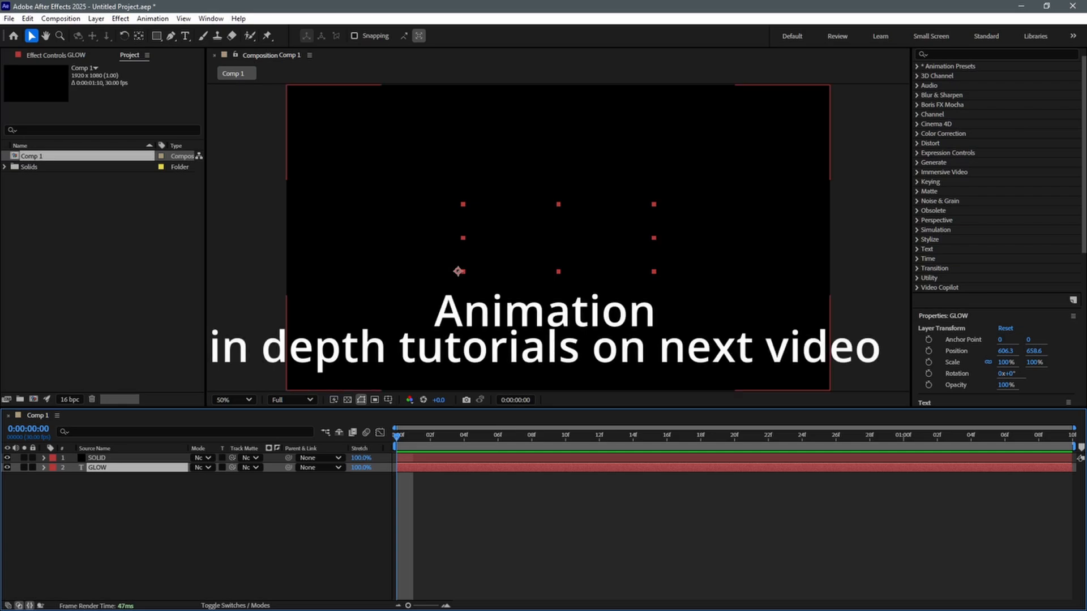
click(97, 458)
drag(97, 458, 97, 484)
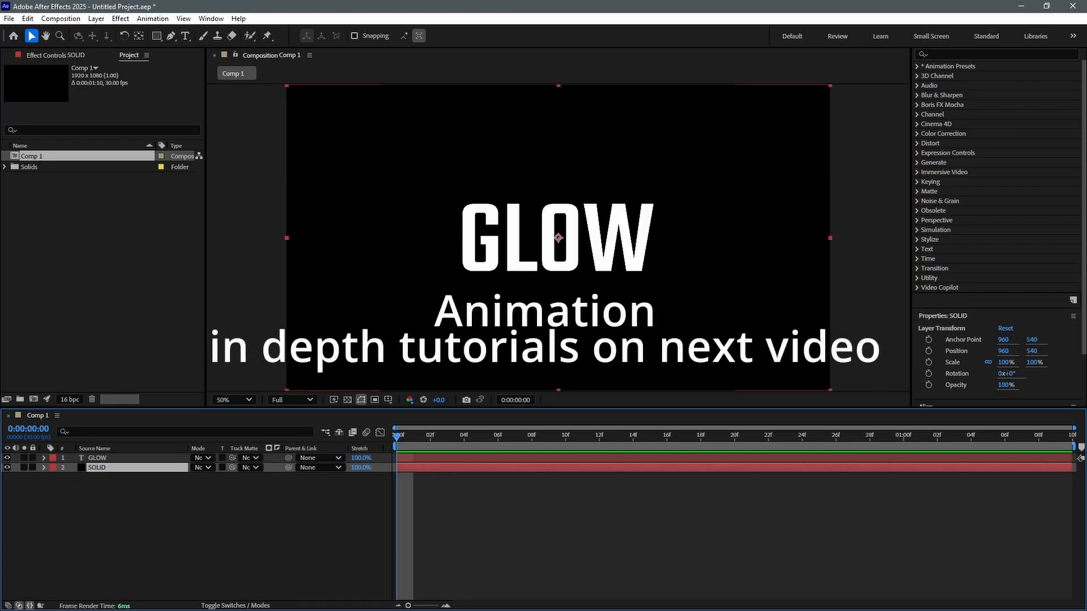
Start animating the GLOW layer's Opacity with a 0% keyframe at 0:00:00:00
click(108, 513)
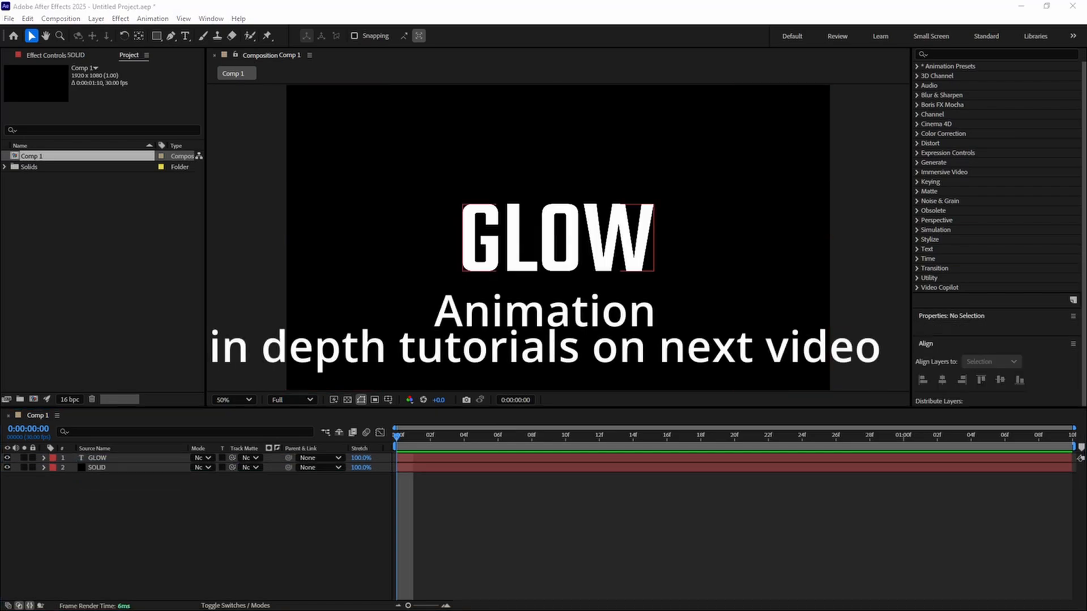
click(98, 458)
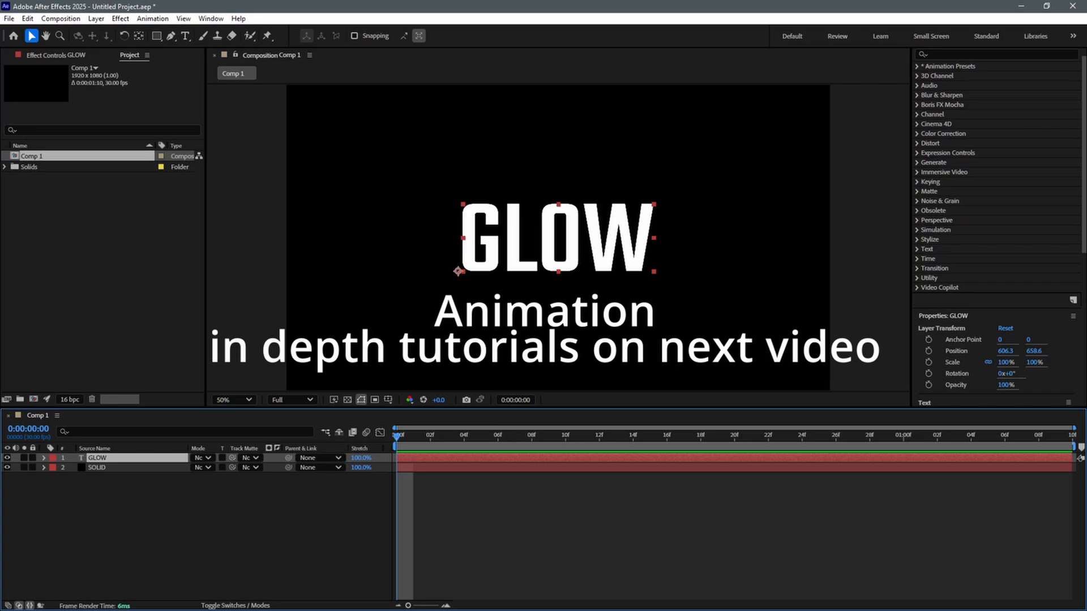
key(t)
click(396, 467)
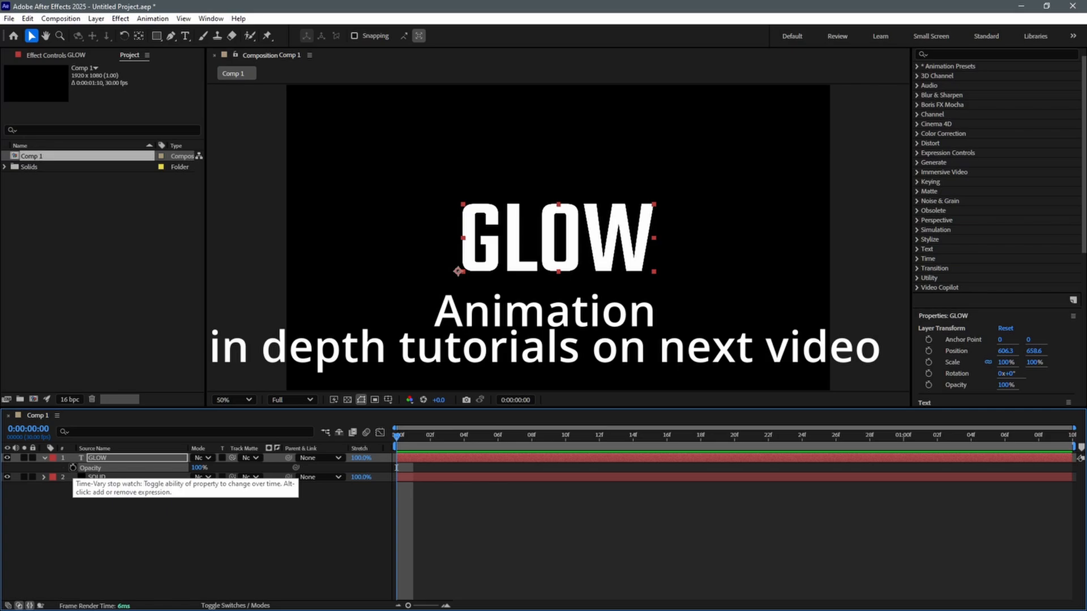
click(72, 467)
click(201, 467)
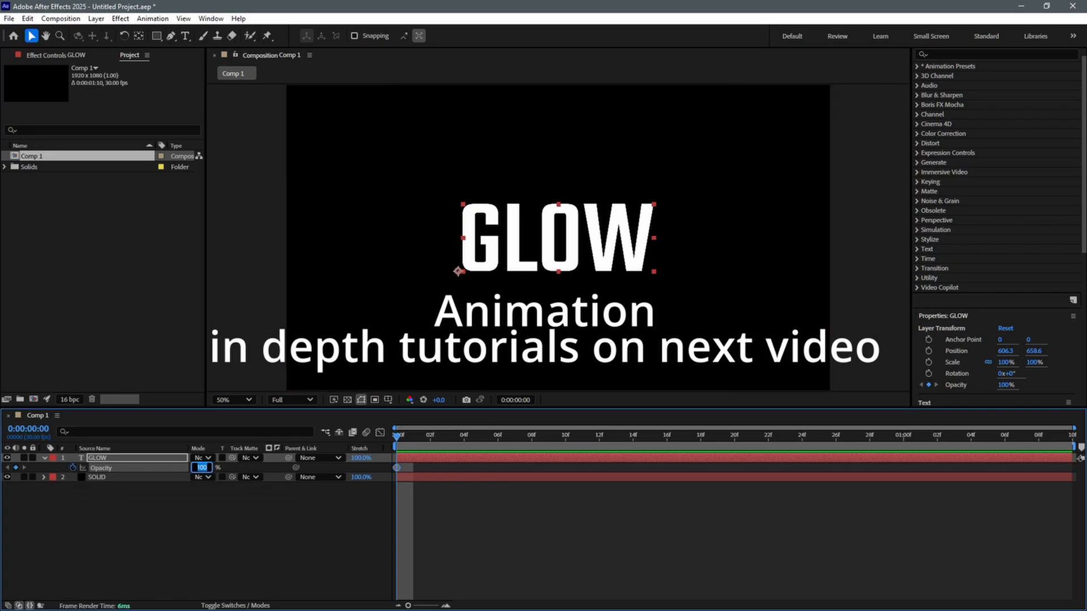
text(0)
key(Return)
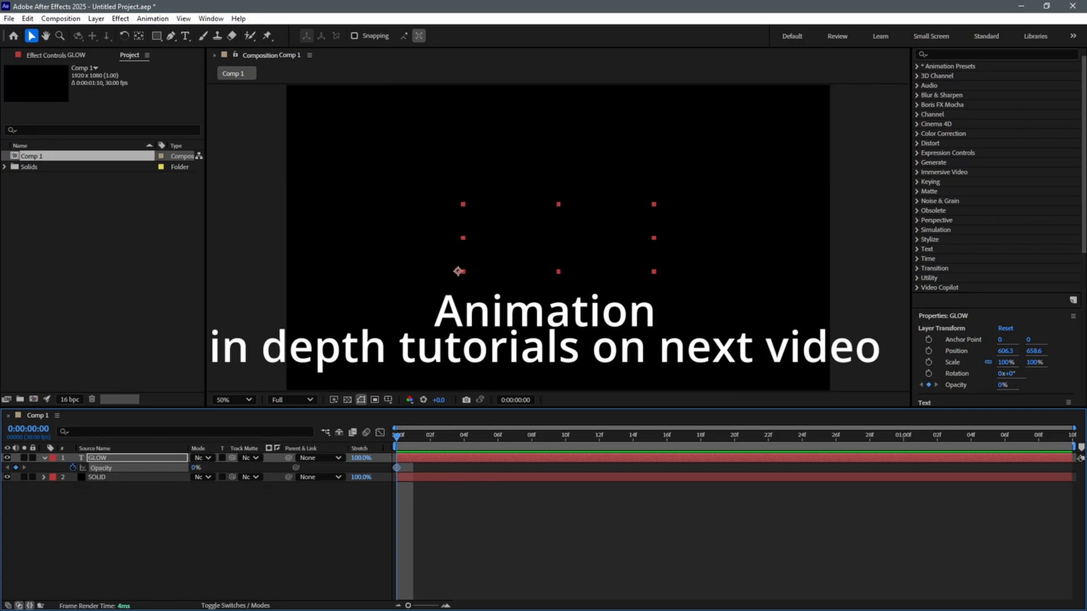
Add a 100% Opacity keyframe at 0:00:00:25 on the GLOW layer and preview the fade-in from the start
key(space)
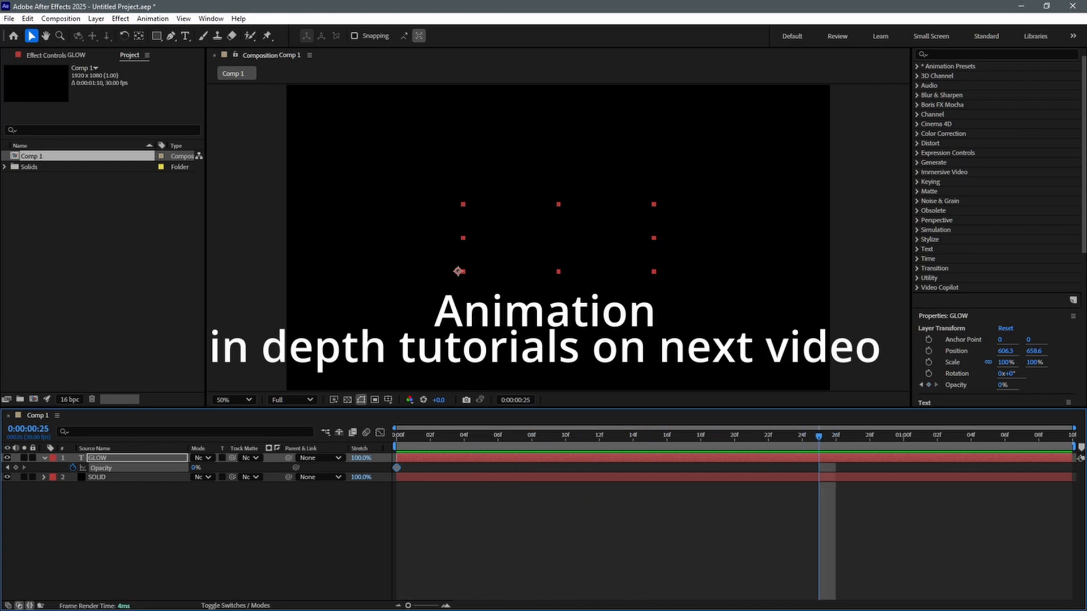
click(195, 469)
text(100)
key(Return)
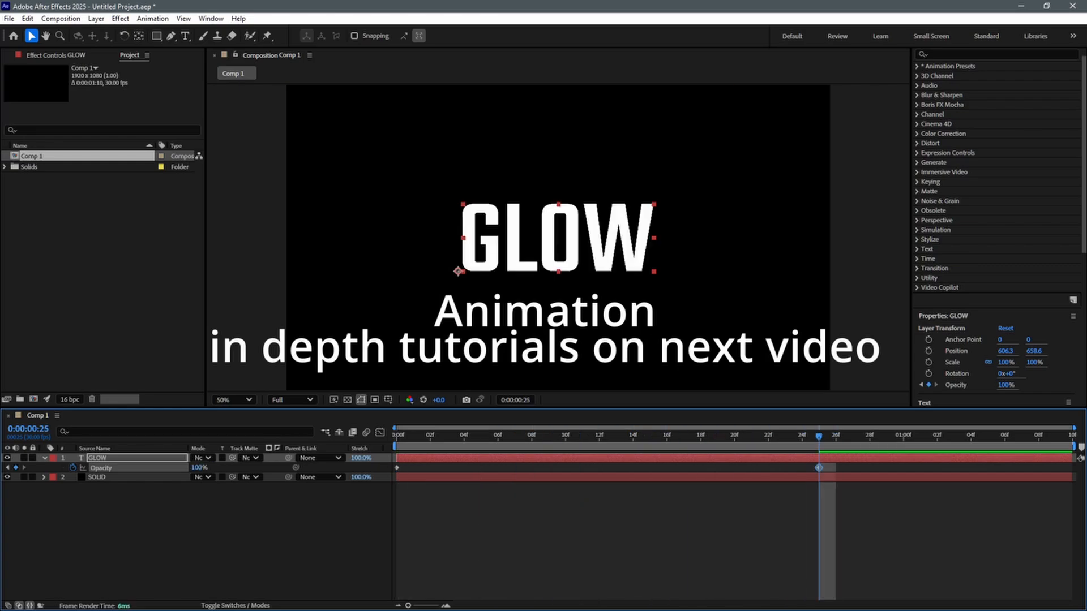
key(Home)
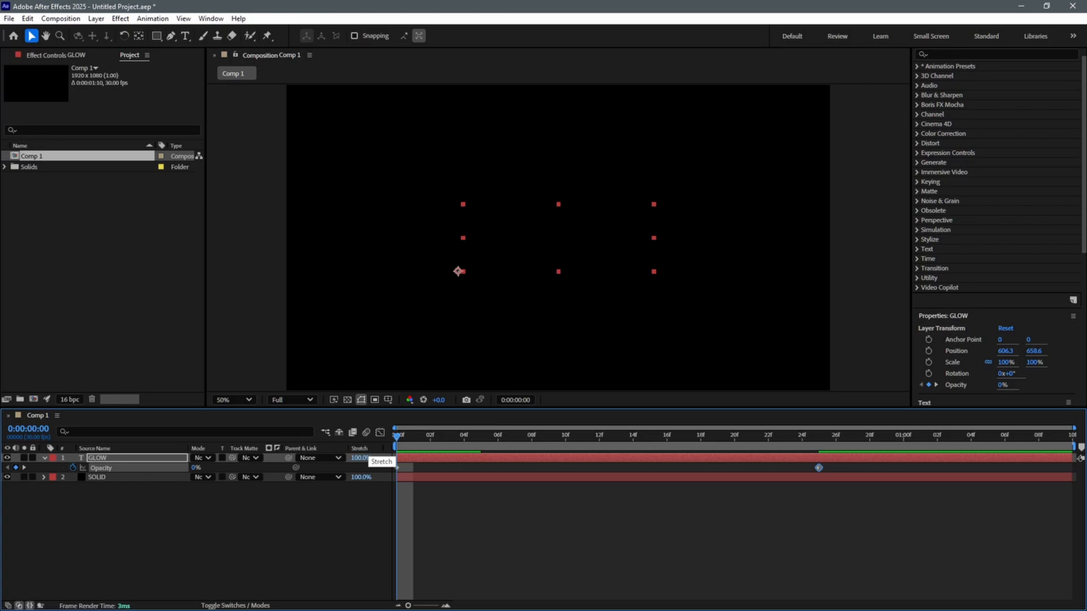
key(space)
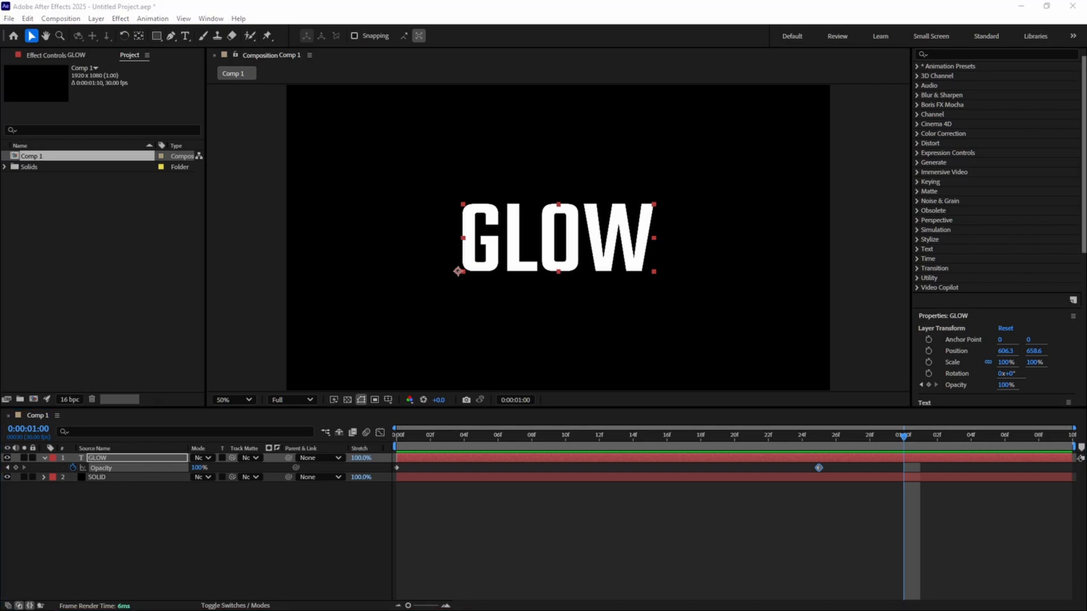
Search the effects for "gradient" and apply Gradient Ramp to the GLOW text layer
click(979, 55)
text(gradient)
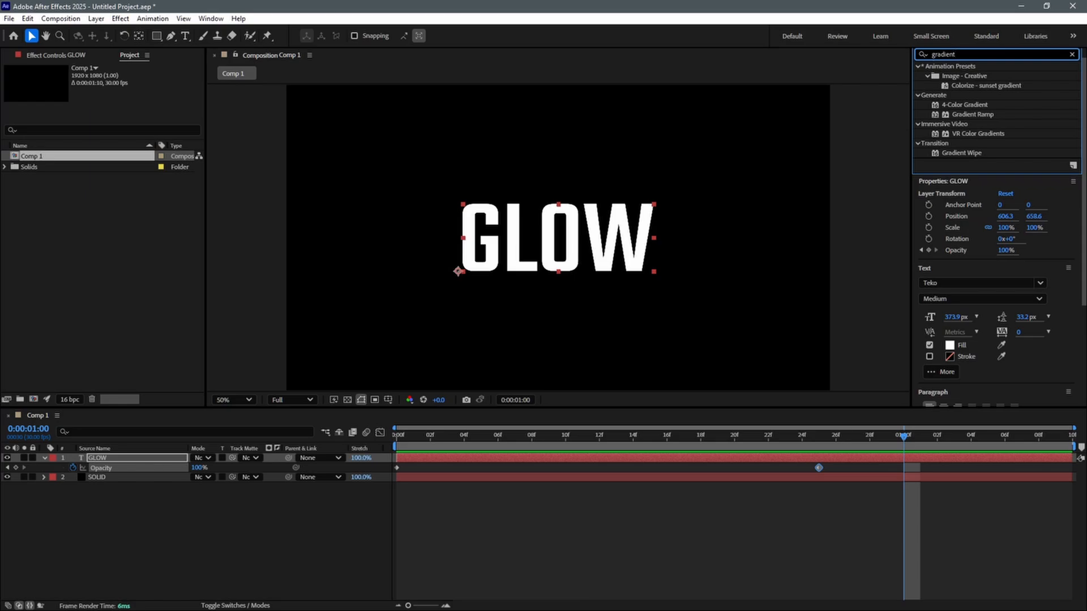
double_click(972, 115)
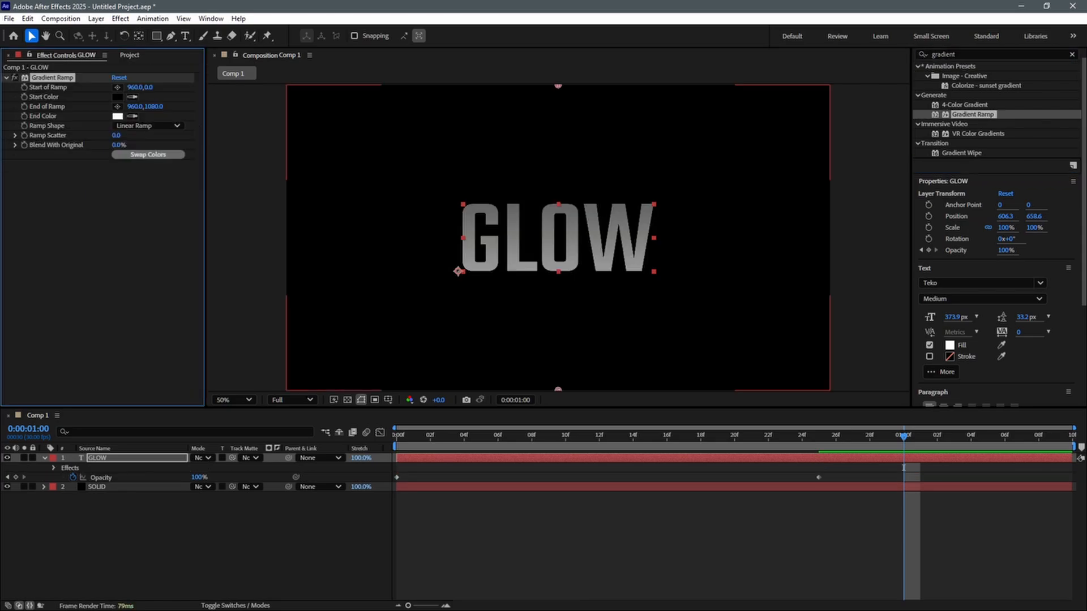
Set the Gradient Ramp's start to 930, 293 above the text and its end to 932, 648 at the letters' base
click(118, 88)
click(550, 209)
click(117, 106)
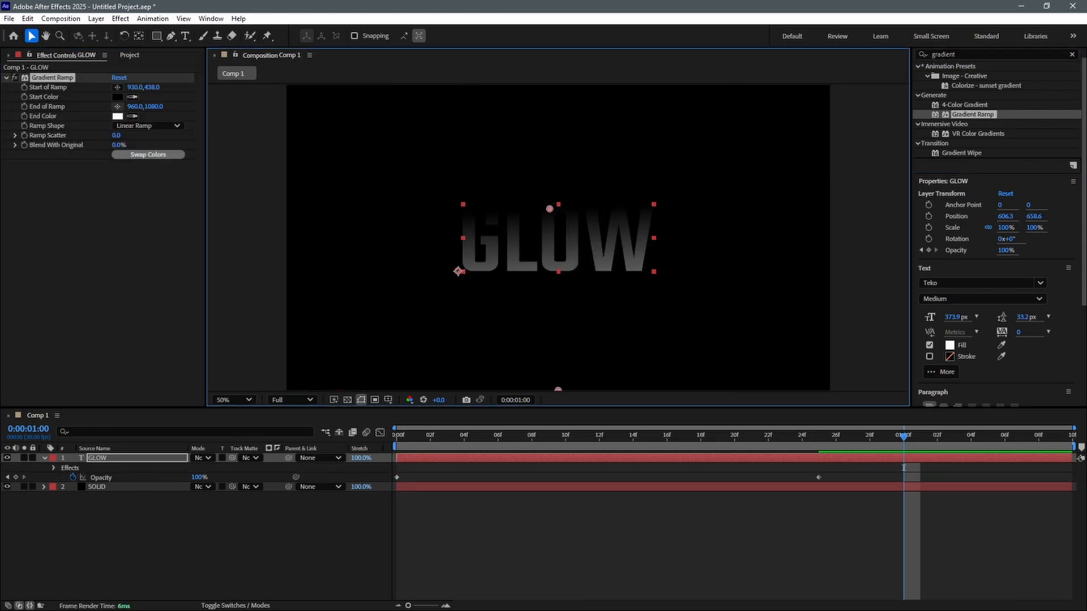
click(551, 268)
drag(152, 87, 70, 87)
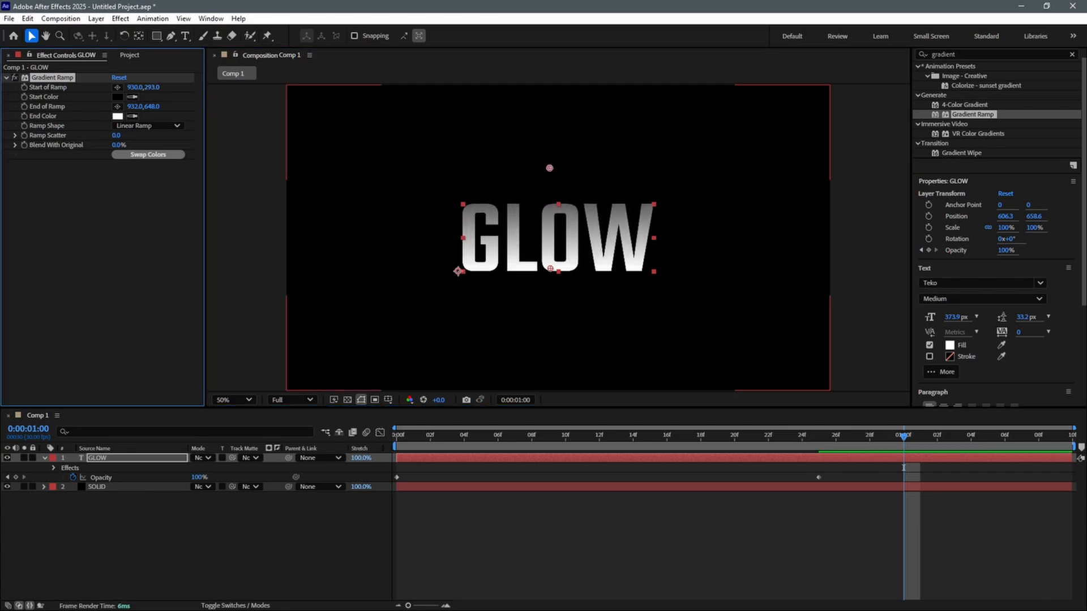
Search the effects for "glow" and apply the Stylize Glow effect to the GLOW text layer
click(974, 54)
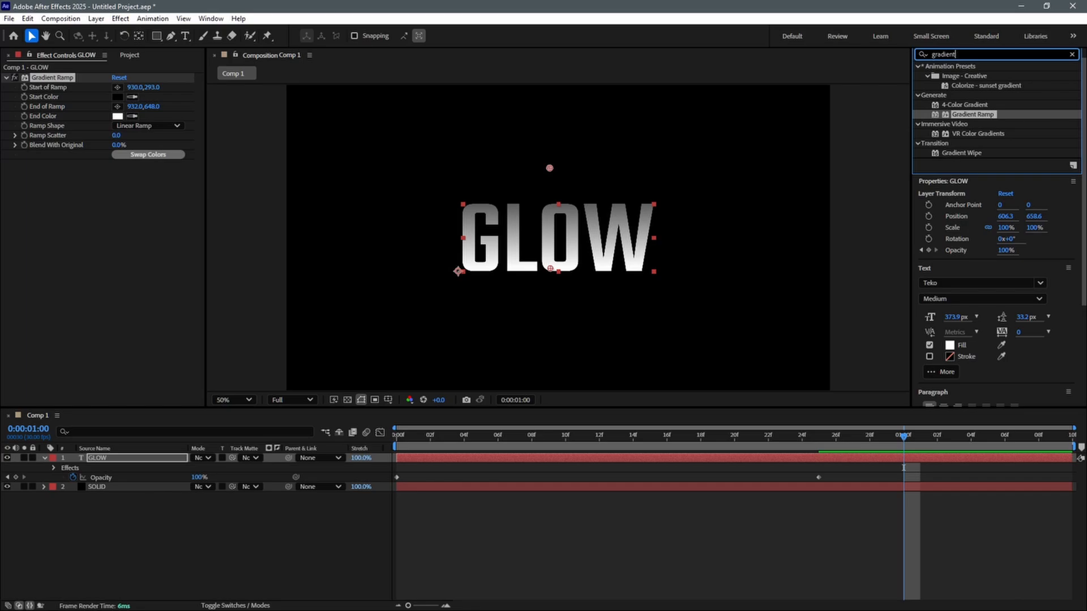
key(BackSpace)
key(BackSpace)
key(BackSpace)
key(BackSpace)
key(BackSpace)
key(BackSpace)
key(BackSpace)
key(BackSpace)
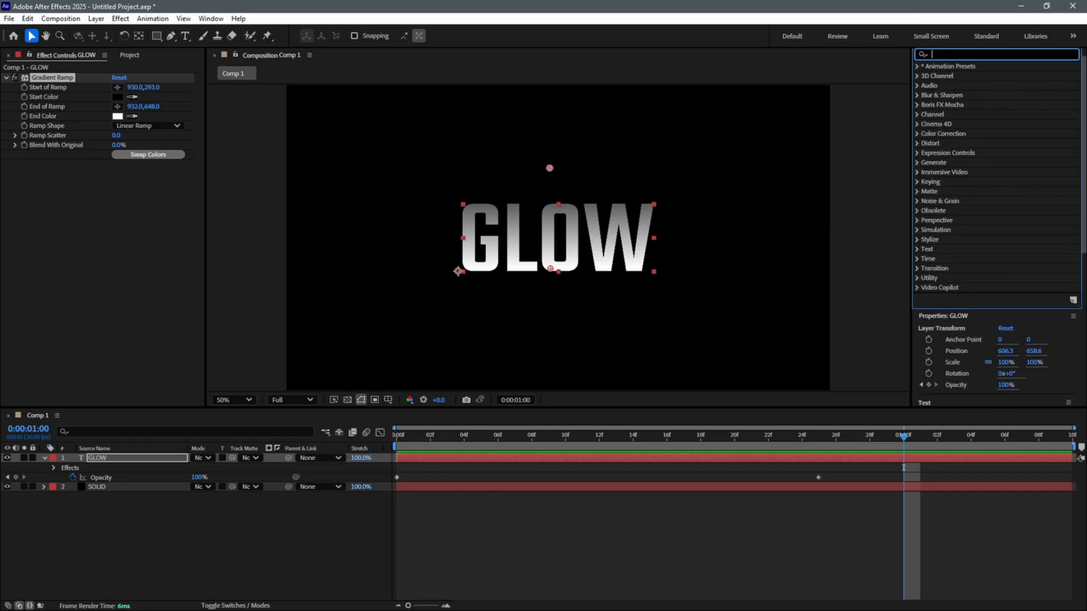
text(glow)
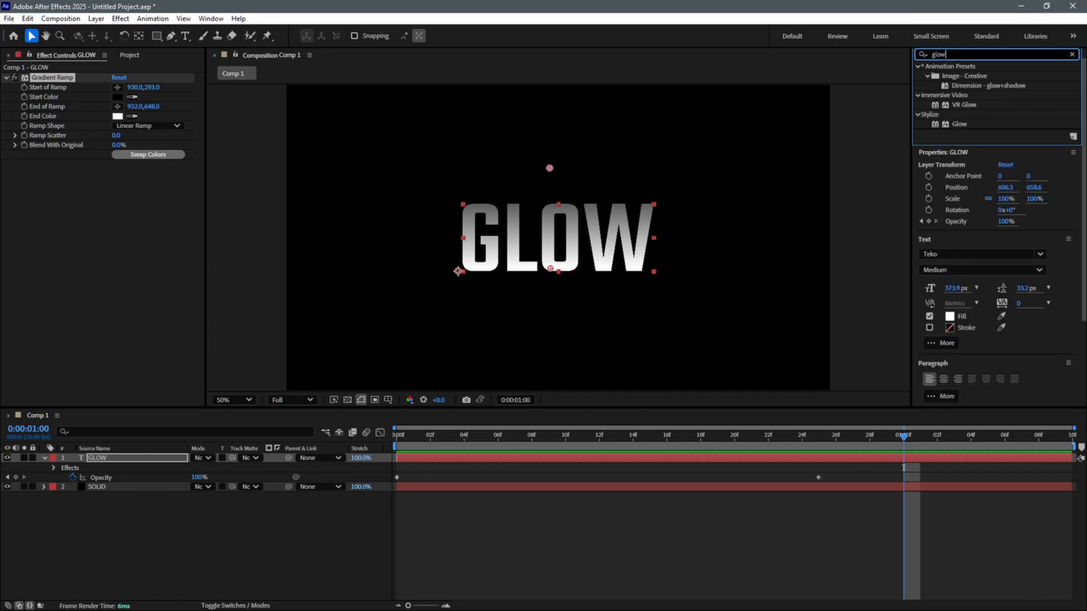
double_click(959, 124)
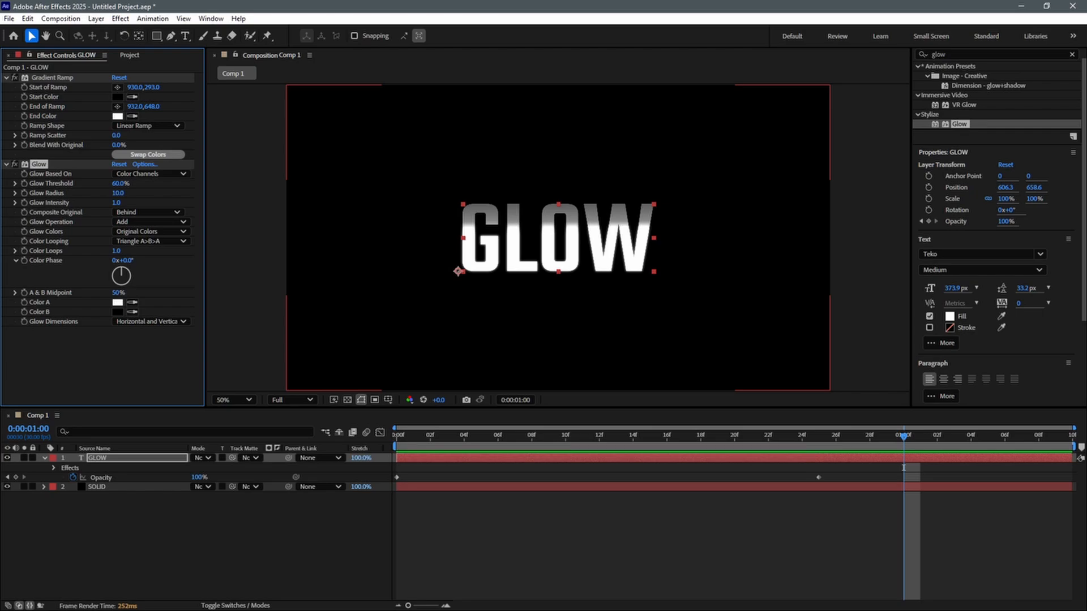
key(ctrl+z)
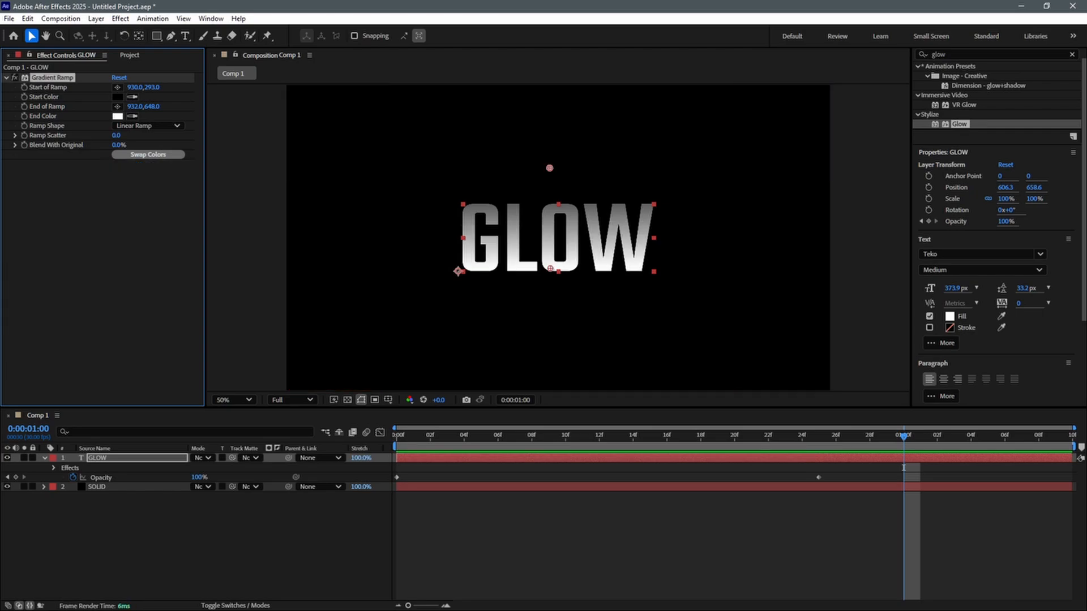
drag(959, 124, 441, 458)
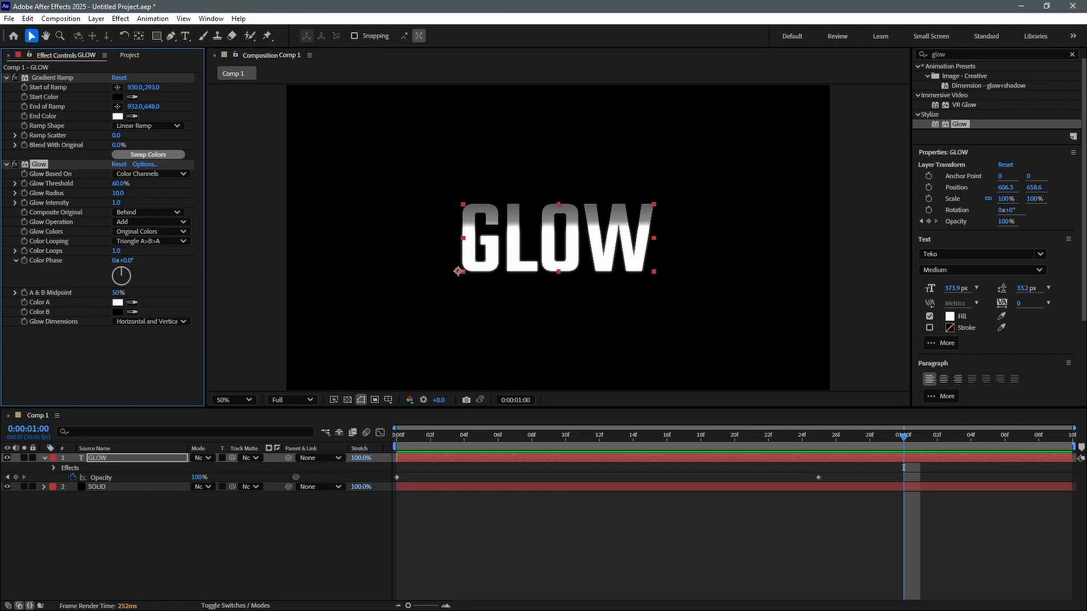
Set the Glow to Alpha Channel with A & B Colors, threshold 100%, radius 7 and intensity 1.7
mouse_move(119, 183)
mouse_down()
mouse_move(148, 183)
mouse_move(124, 183)
mouse_up()
drag(118, 193, 190, 184)
click(151, 174)
click(153, 185)
mouse_move(120, 193)
mouse_down()
mouse_move(12, 194)
mouse_move(115, 202)
mouse_up()
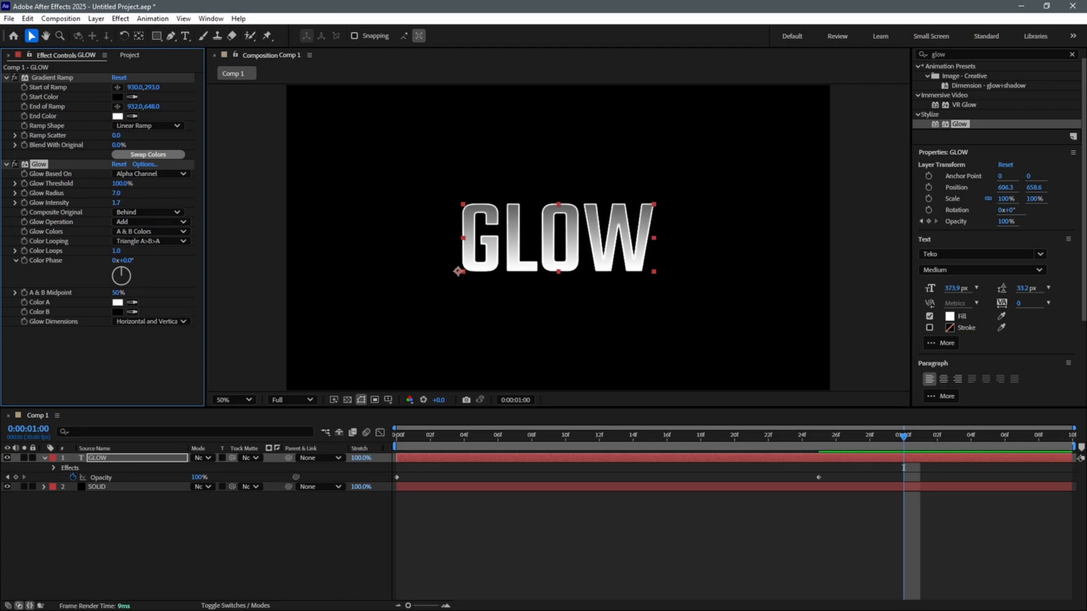
Duplicate the Glow effect on the GLOW text layer
click(137, 458)
click(566, 544)
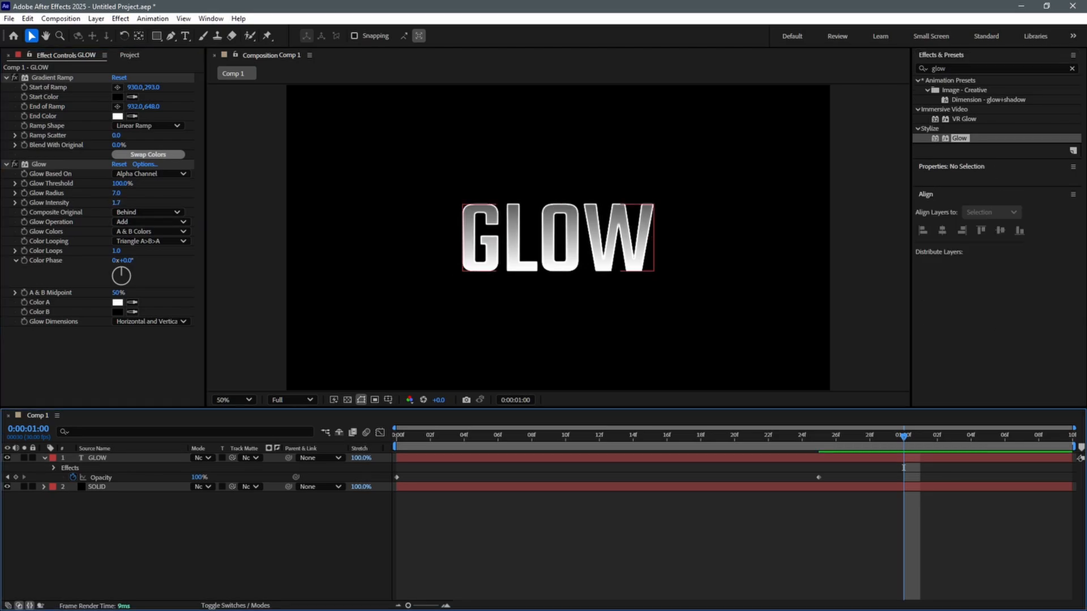
click(559, 238)
click(38, 164)
click(27, 18)
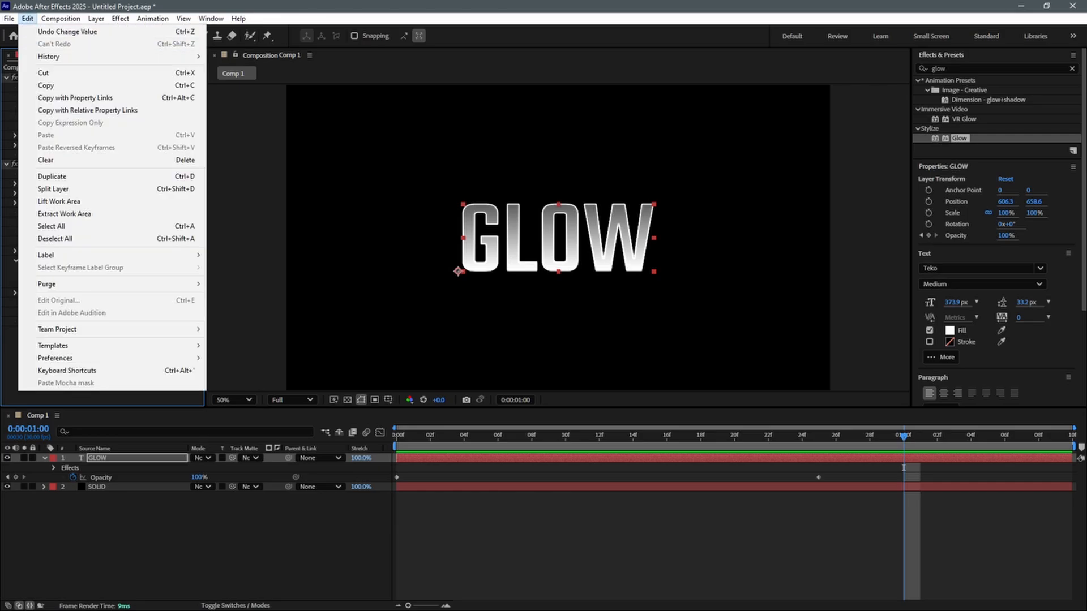
click(35, 172)
Set Glow 2 to Color Channels, composited On Top, with threshold 76.9%, radius 484 and intensity 7.7
click(150, 253)
click(154, 278)
click(148, 292)
click(141, 304)
drag(121, 262, 345, 272)
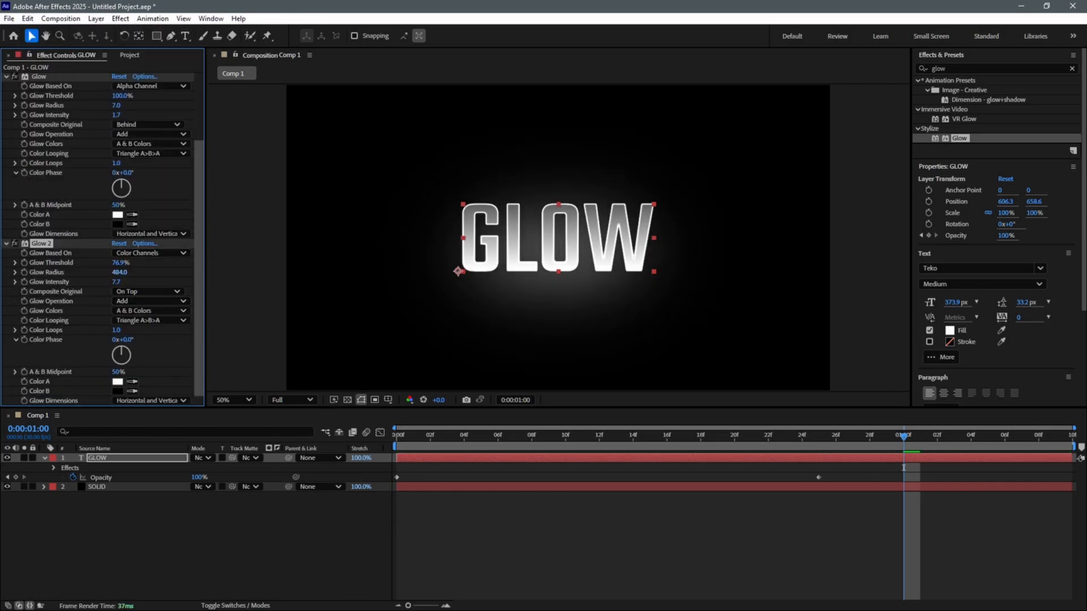
Adjust Glow 2 to radius 688 and intensity 5.0, and preview the text animation
click(150, 253)
click(154, 278)
drag(119, 272, 275, 272)
key(space)
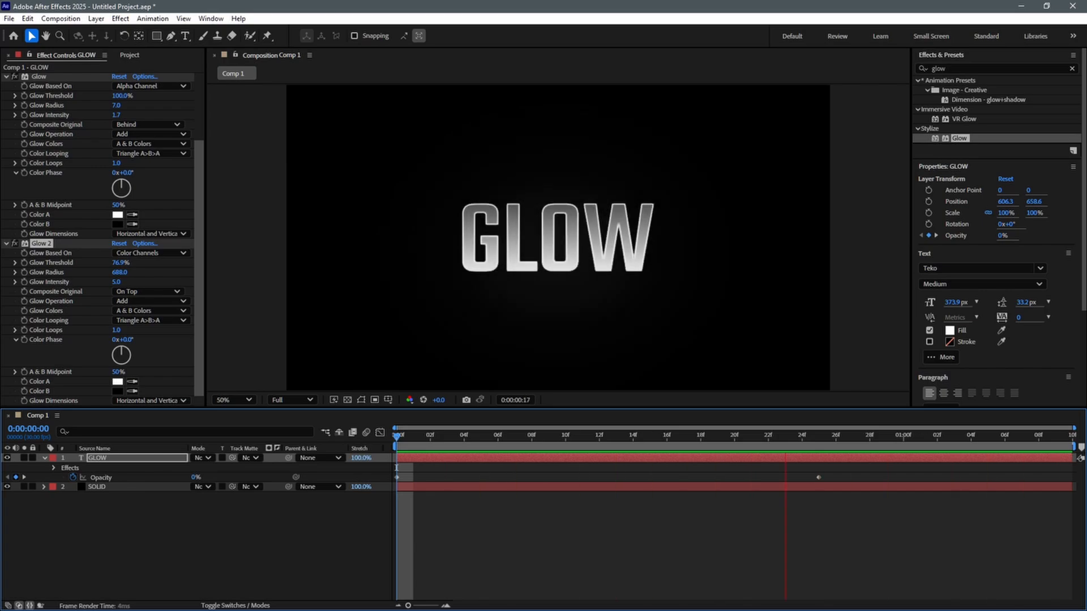
key(space)
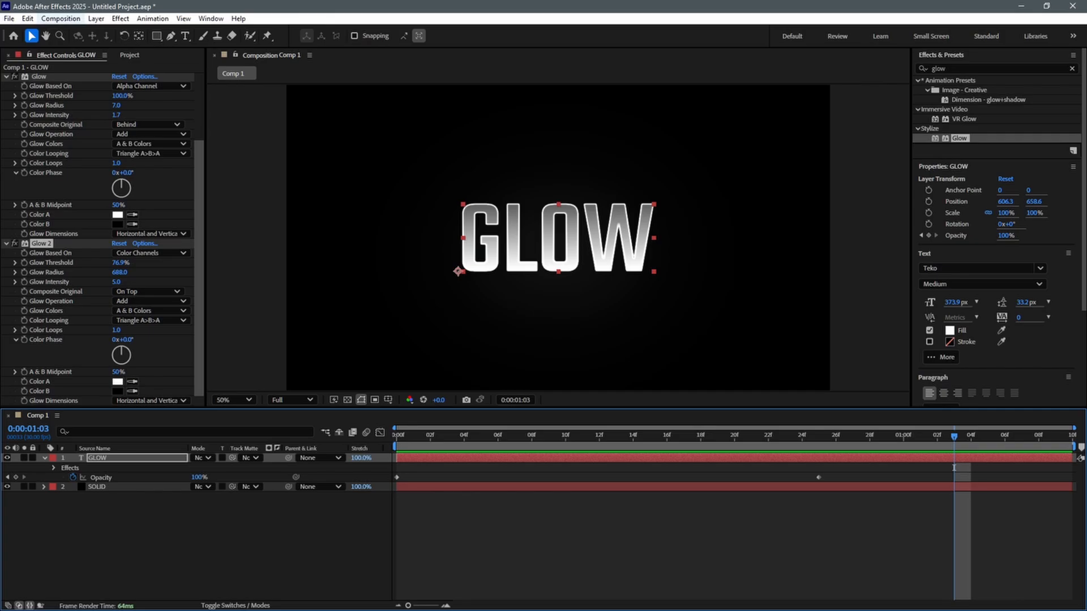
Add the composition to the render queue and choose H.264 as the output module's format
click(61, 18)
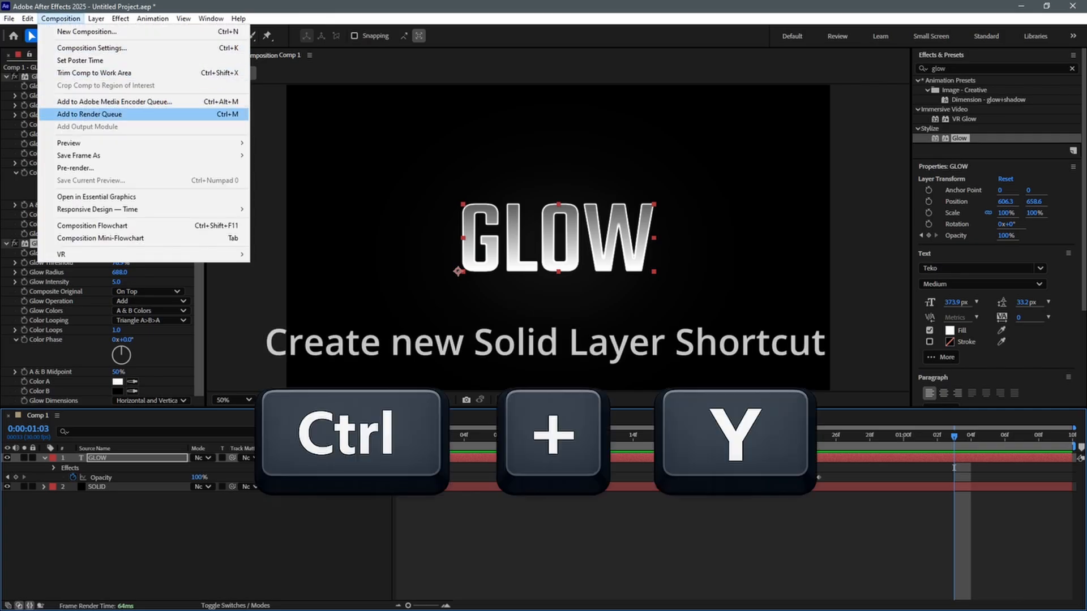
click(89, 115)
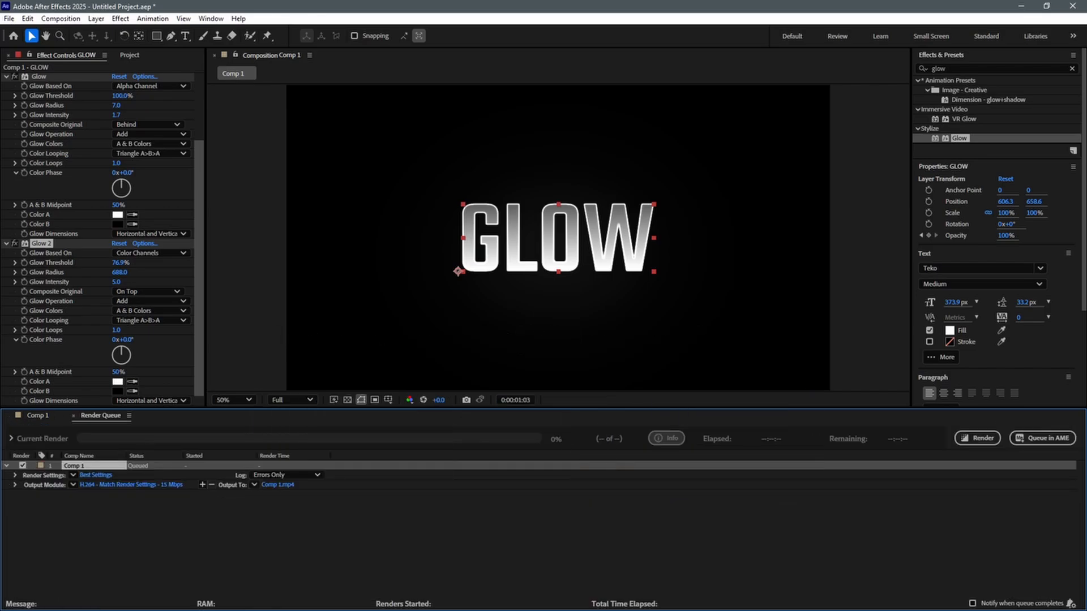
click(131, 485)
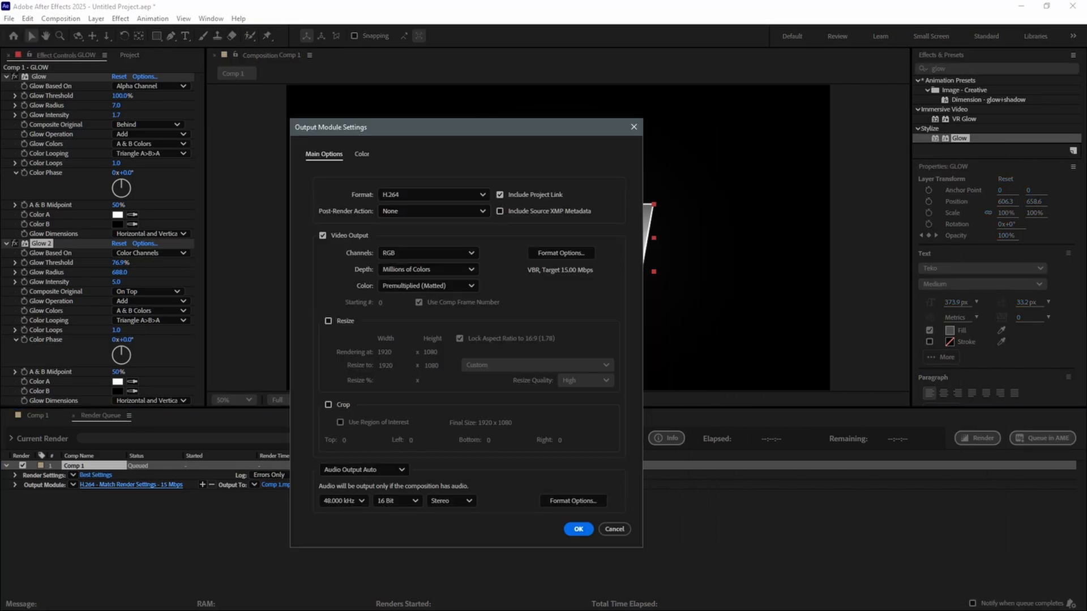
click(433, 195)
click(408, 255)
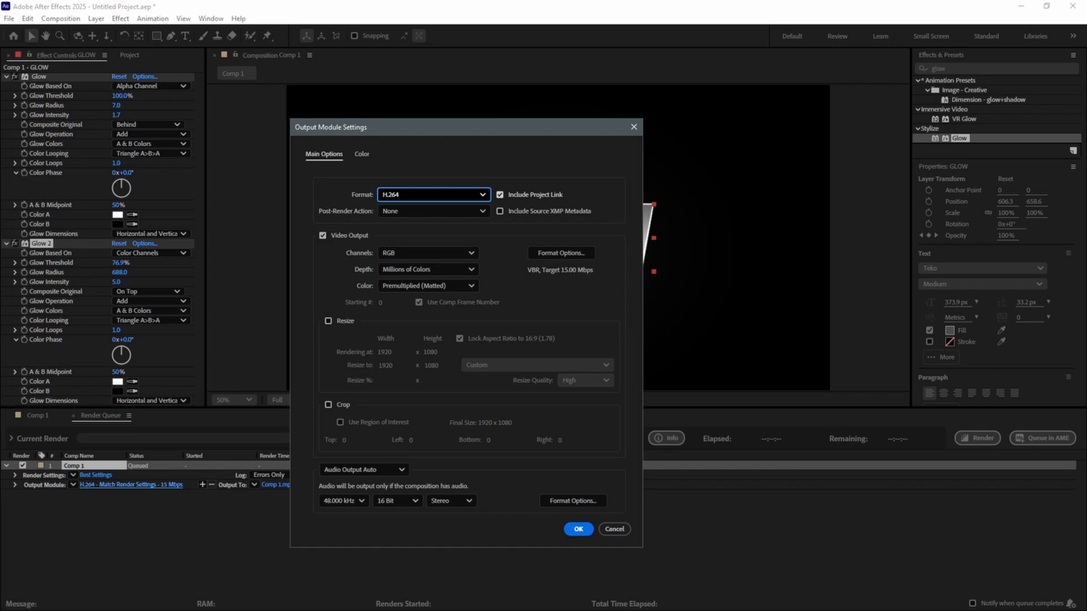
Turn the audio output off and enable resizing at Custom 1920 x 1080 in the output module settings
click(364, 470)
click(351, 515)
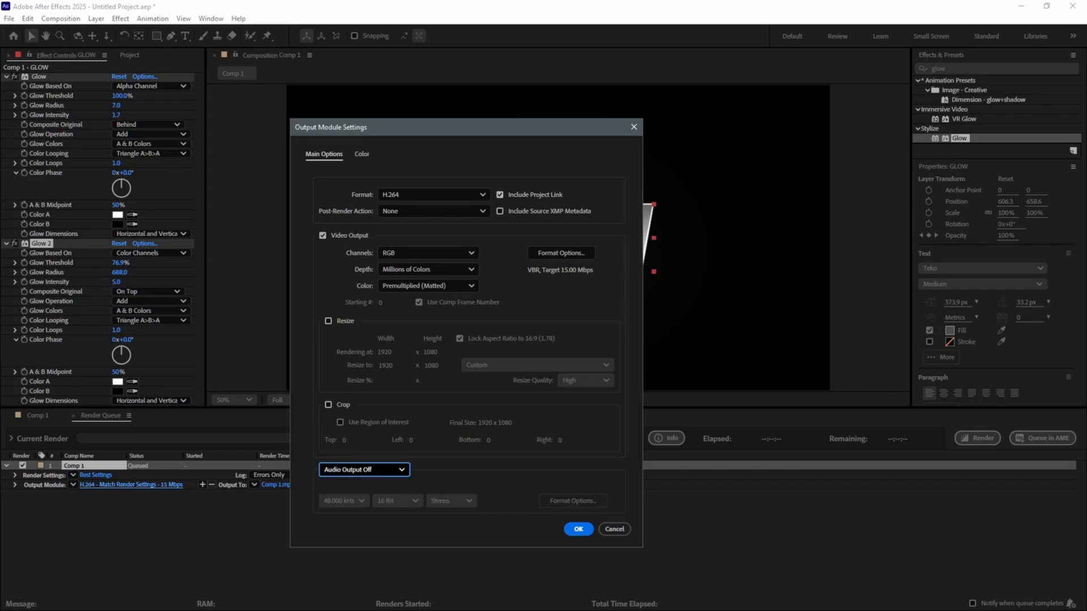
click(328, 321)
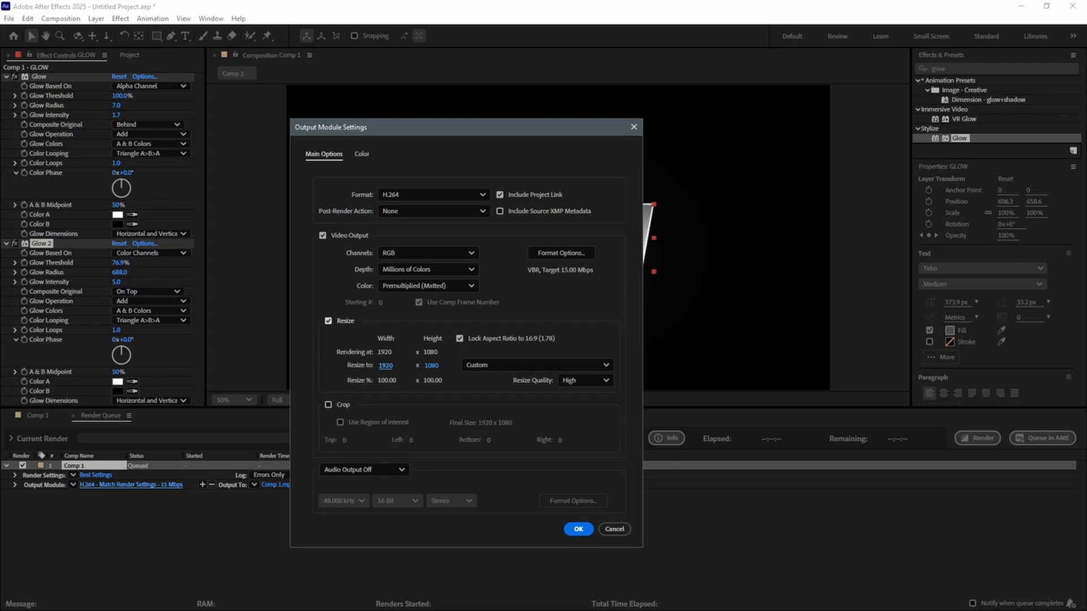
click(385, 365)
key(Tab)
key(Return)
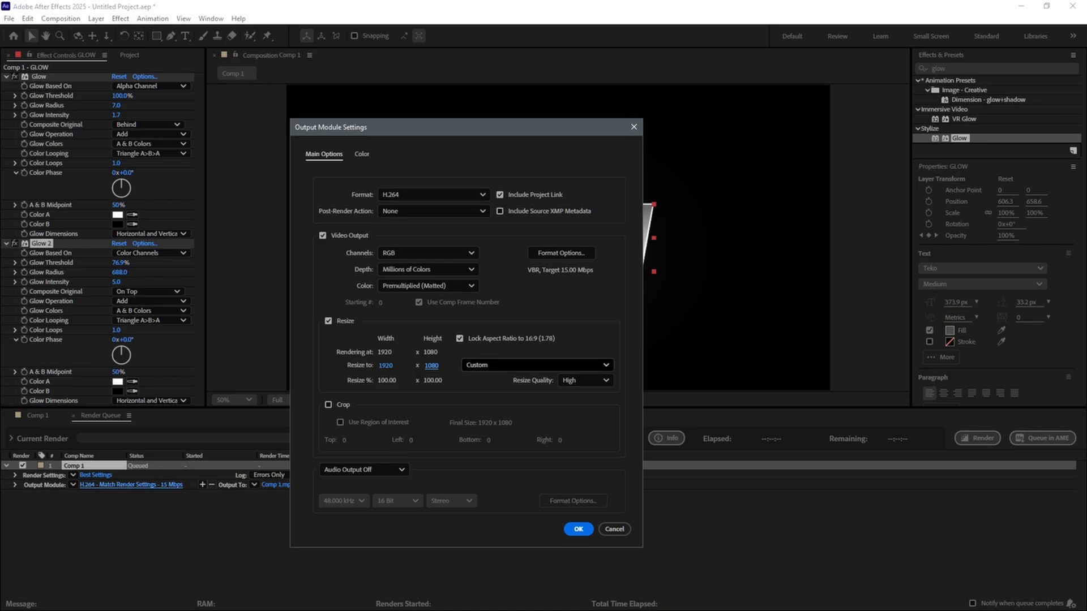
click(537, 365)
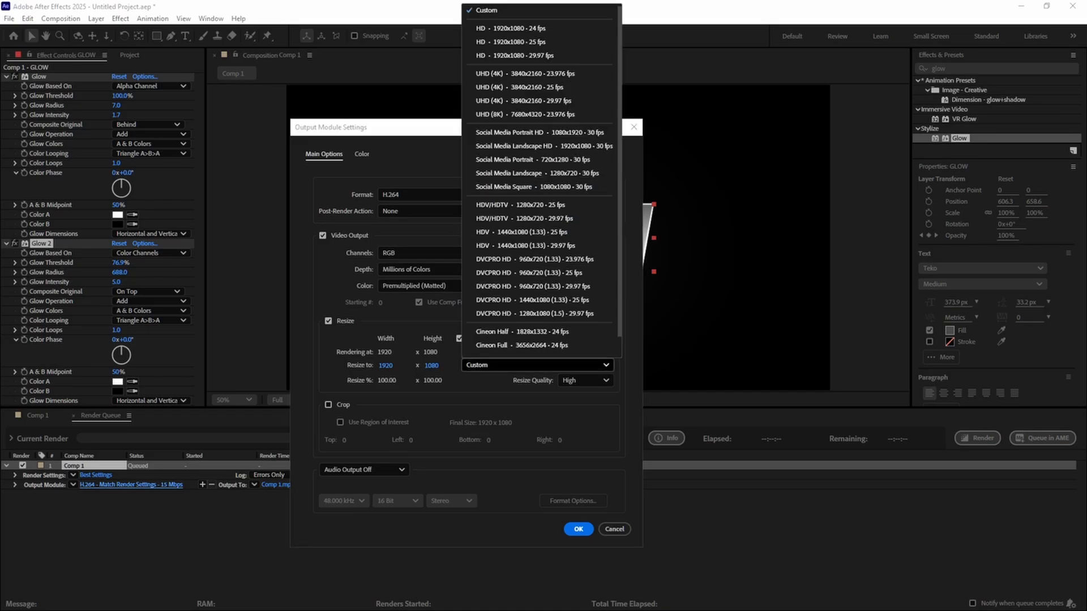
click(537, 366)
click(578, 530)
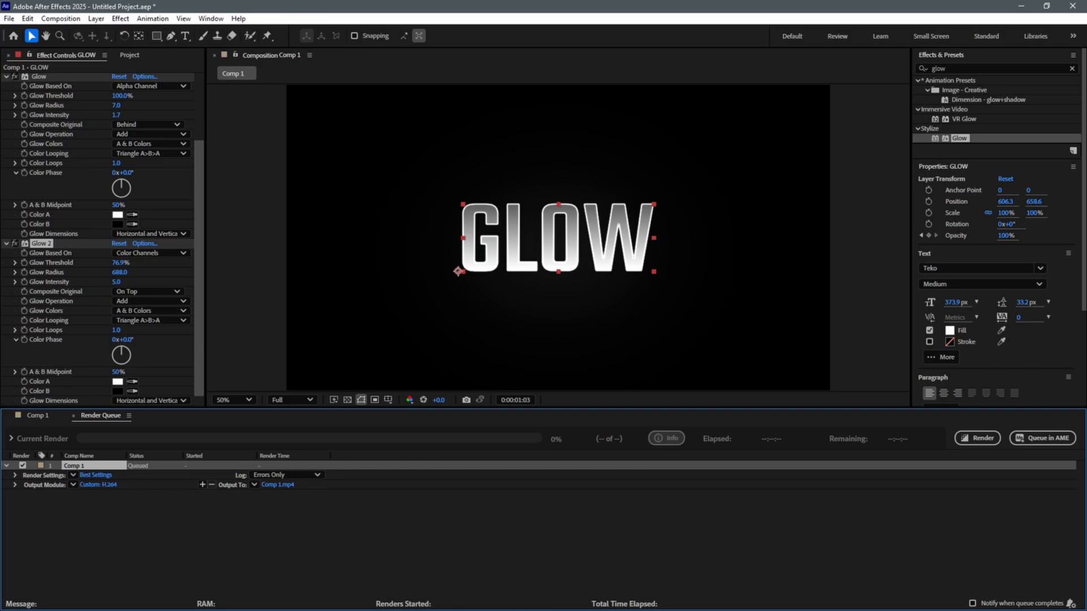
Name the output file GLOW in the AEP TUTORIALS folder and render the queued composition
click(277, 485)
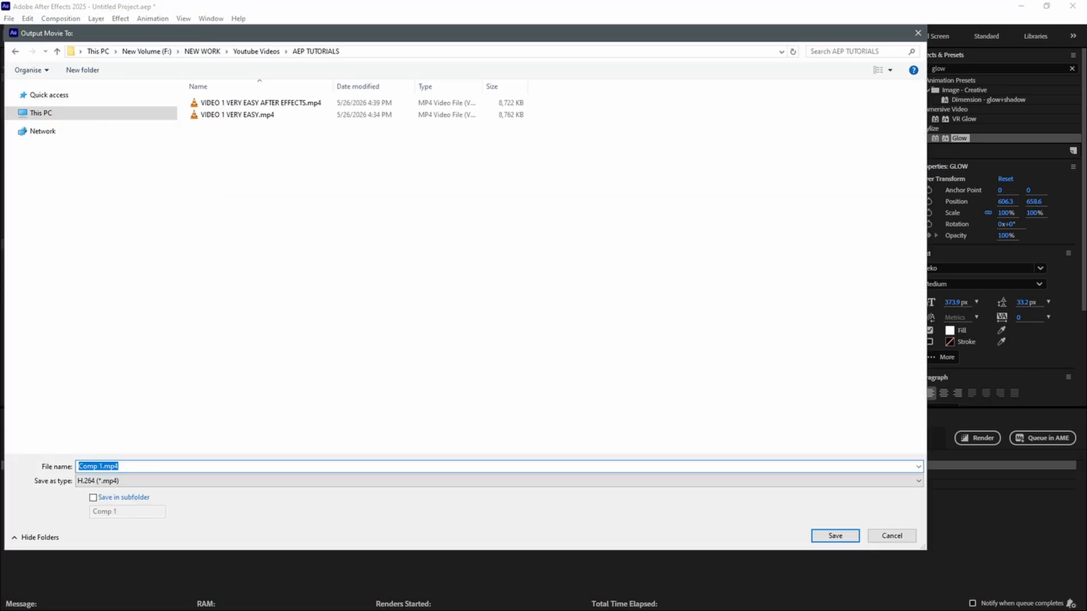
text(GLOW)
key(Return)
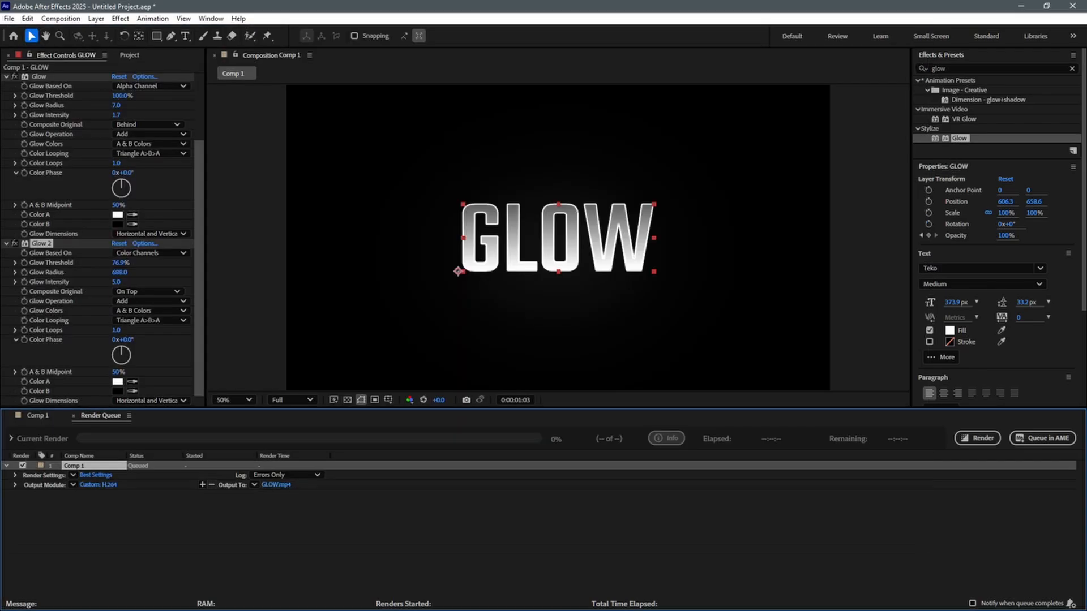
click(978, 438)
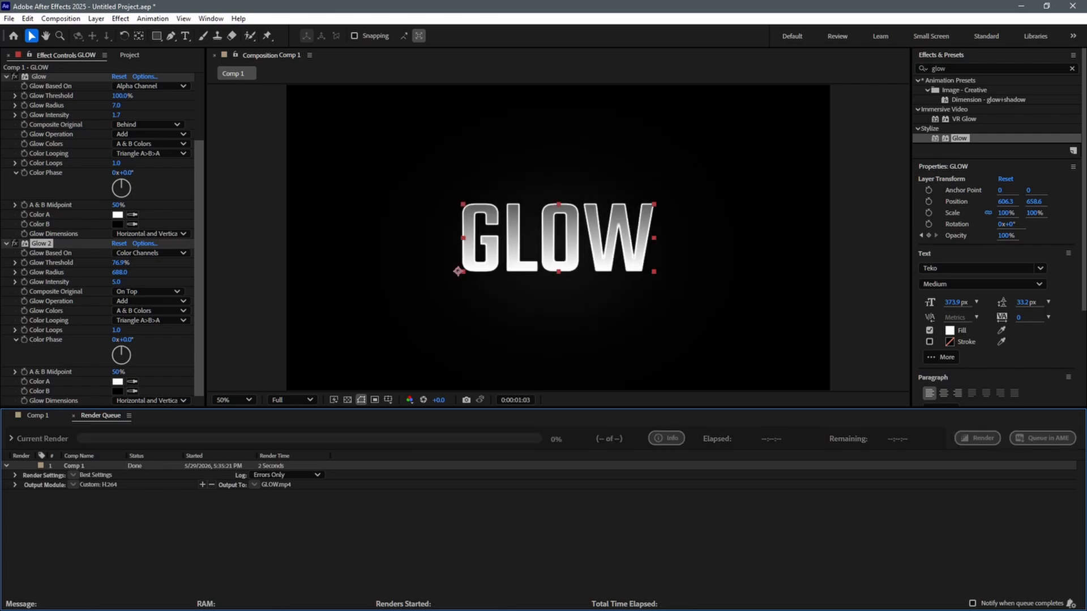
Open the render's output folder and play GLOW.mp4 in VLC media player
click(15, 485)
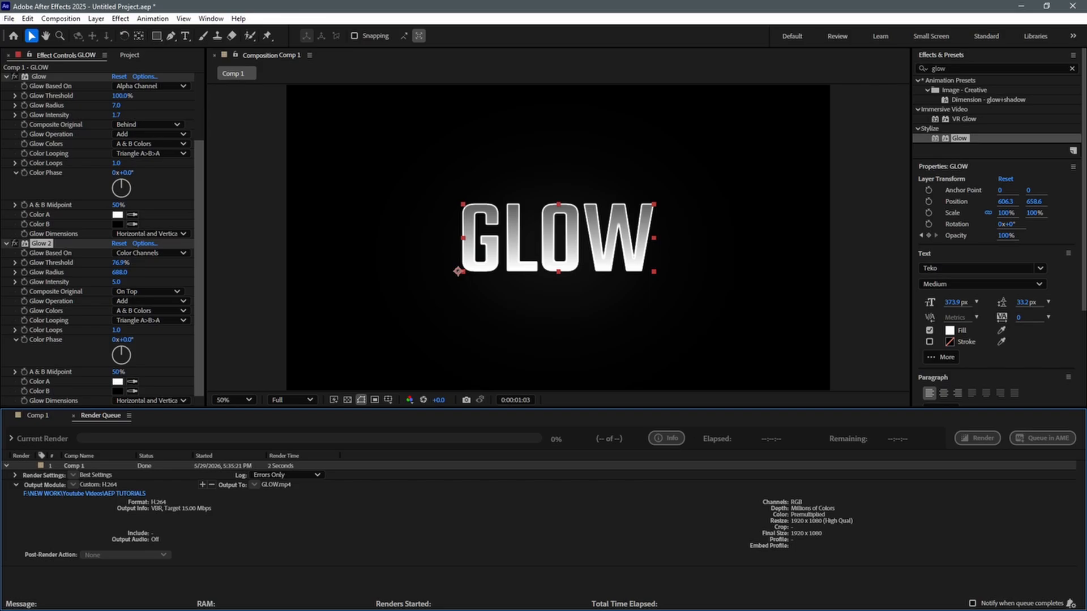
click(85, 494)
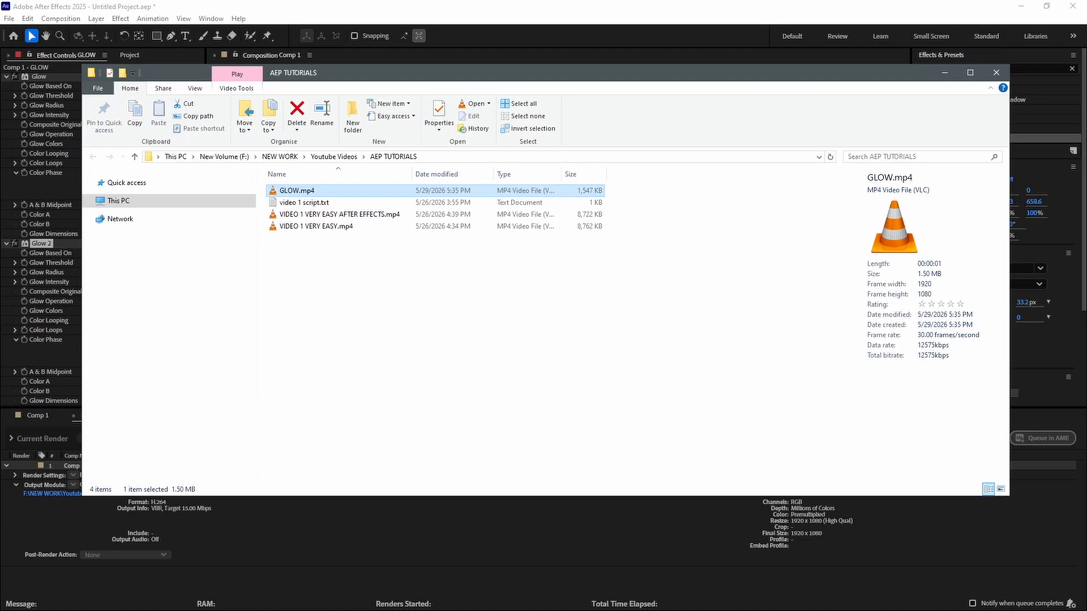
key(Return)
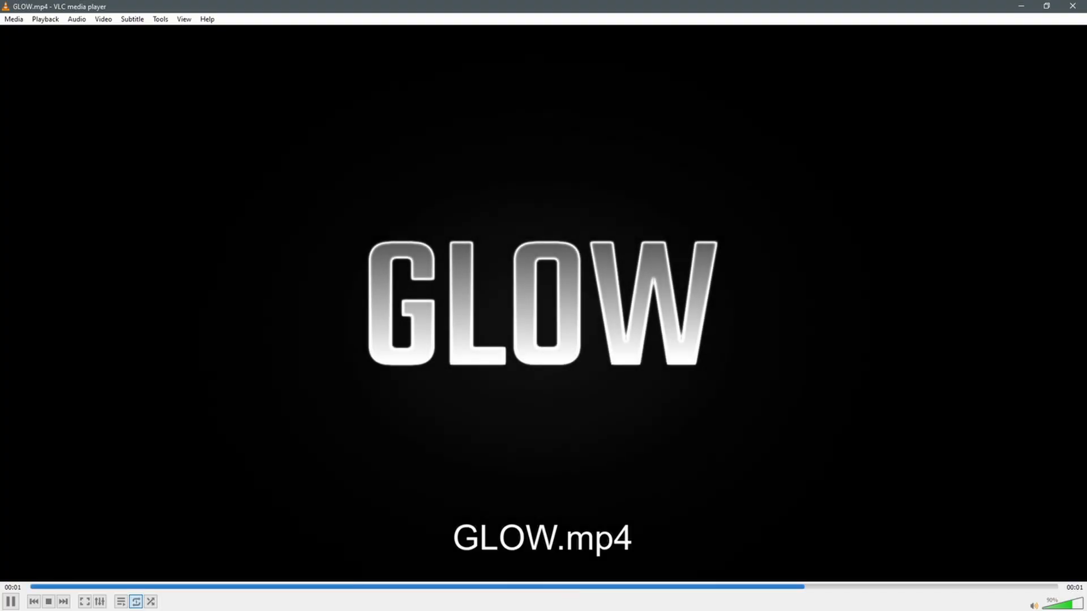